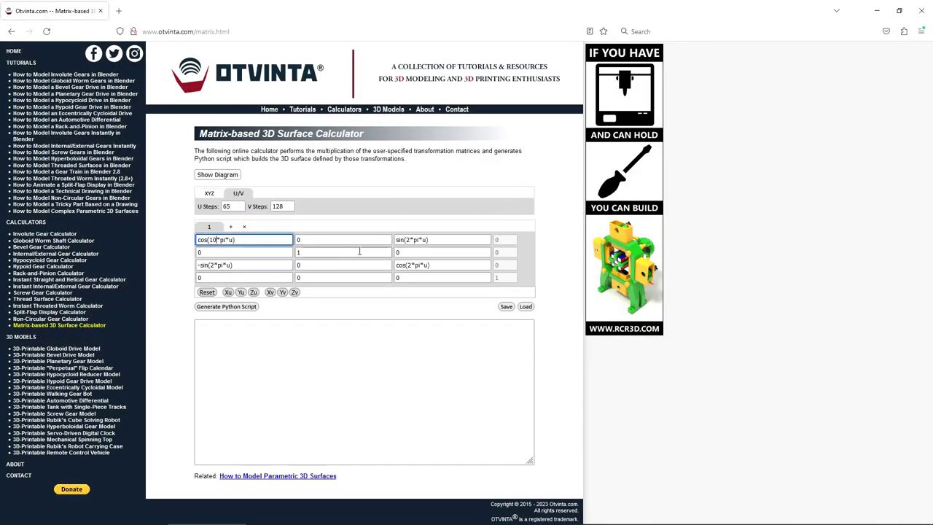
- Change matrix 1's rotation multipliers to 10*pi*u and give it an offset of 4
double_click(408, 240)
type("10")
double_click(211, 265)
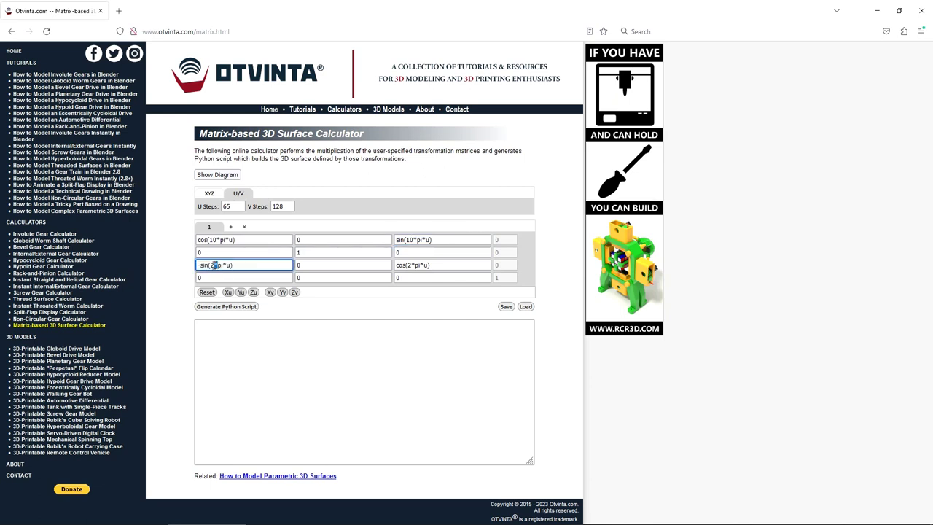
type("10")
double_click(408, 265)
type("10")
double_click(199, 278)
type("4")
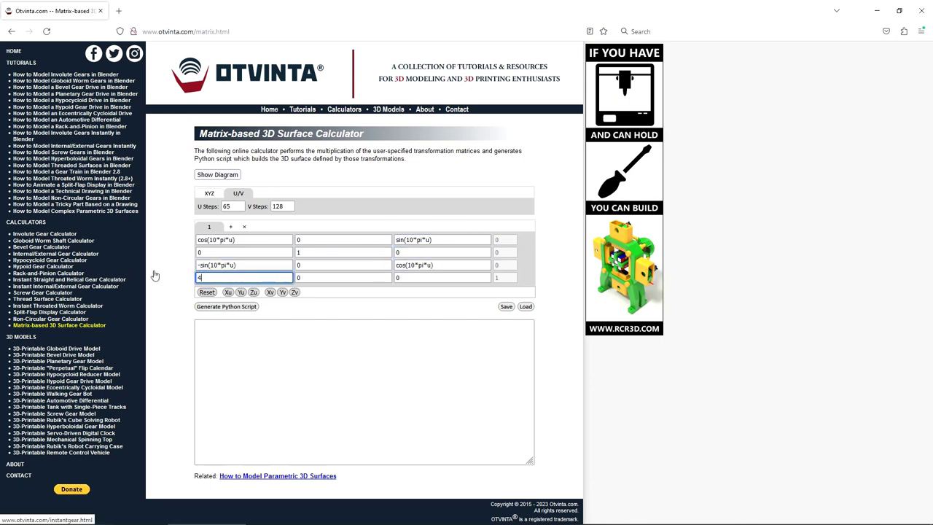
- Add matrix 2 as a Yu rotation with its sine and cosine terms negated
left_click(231, 227)
left_click(240, 291)
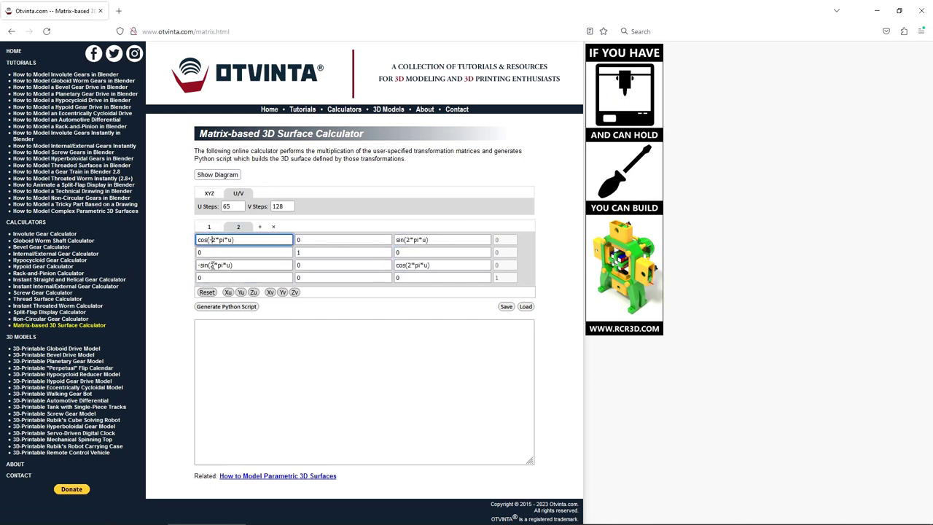
type("-")
left_click(210, 265)
type("-")
left_click(406, 240)
type("-")
left_click(407, 265)
type("-")
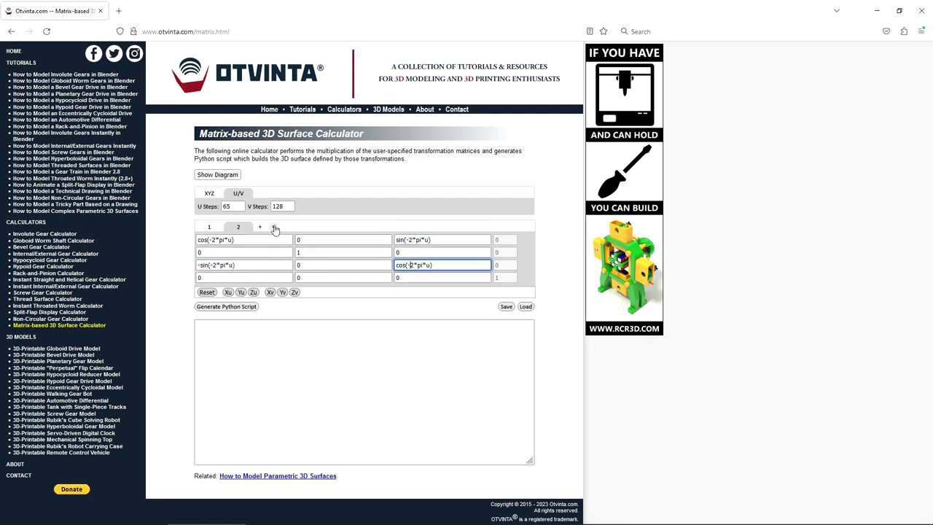
- Add matrix 3 as a Yv rotation and matrix 4 as a Zv rotation, then generate and paste the script
left_click(259, 226)
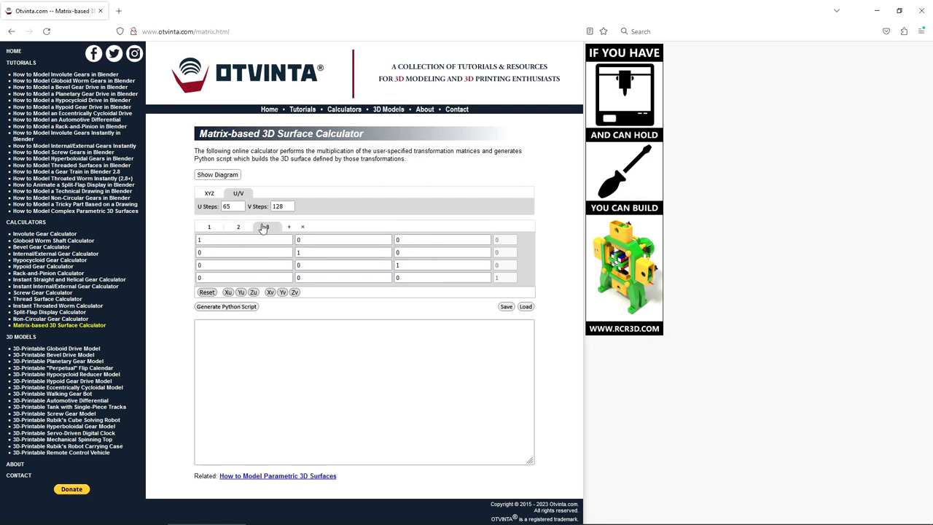
left_click(282, 291)
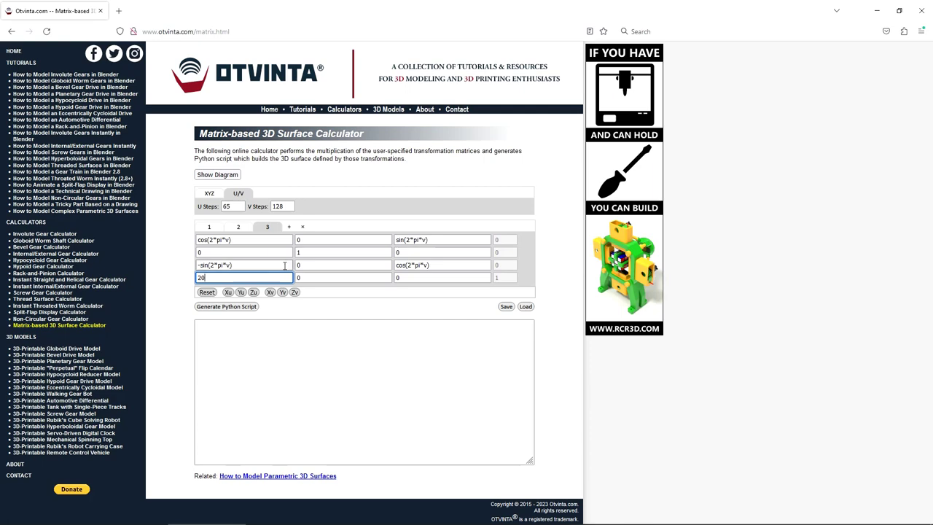
left_click(288, 227)
left_click(295, 292)
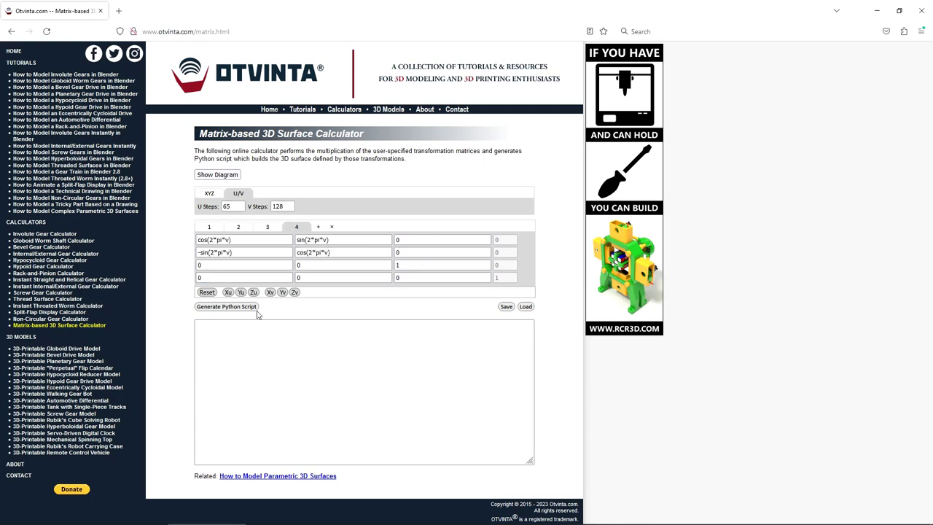
left_click(226, 306)
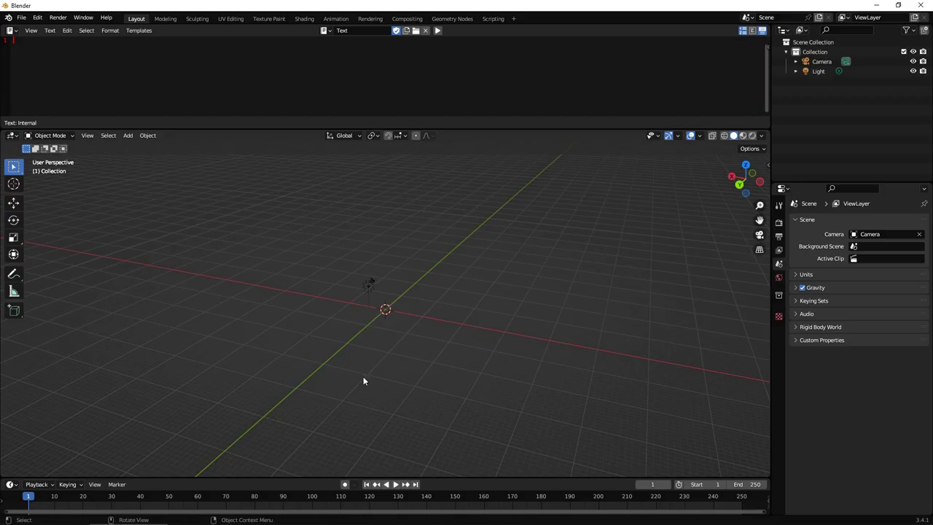
key("ctrl+v")
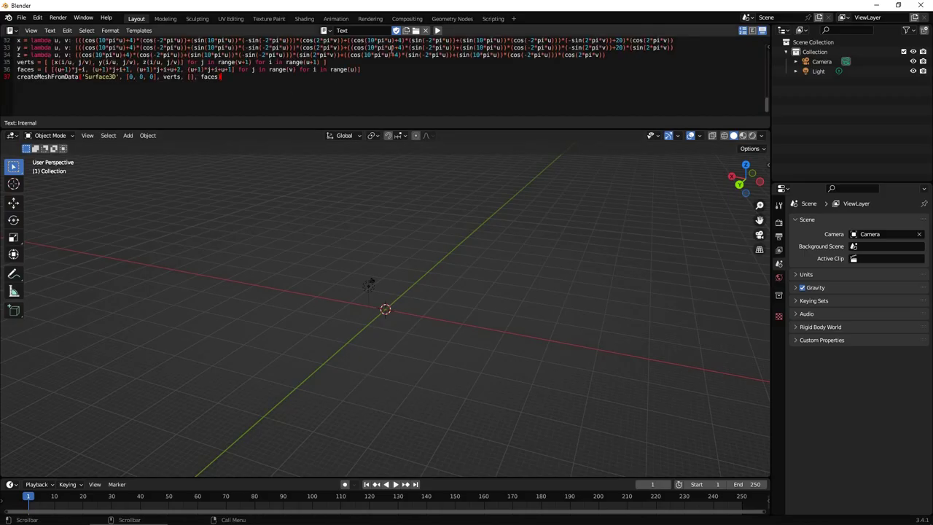
- Run the pasted script in Blender to build the Surface3D mesh
left_click(437, 30)
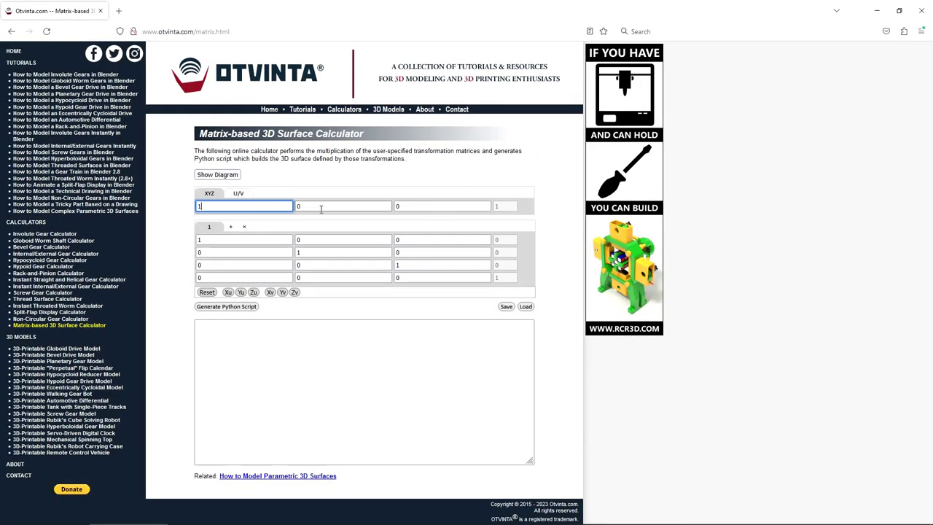
left_click(321, 209)
- Set U Steps to 32 and V Steps to 128
left_click(406, 209)
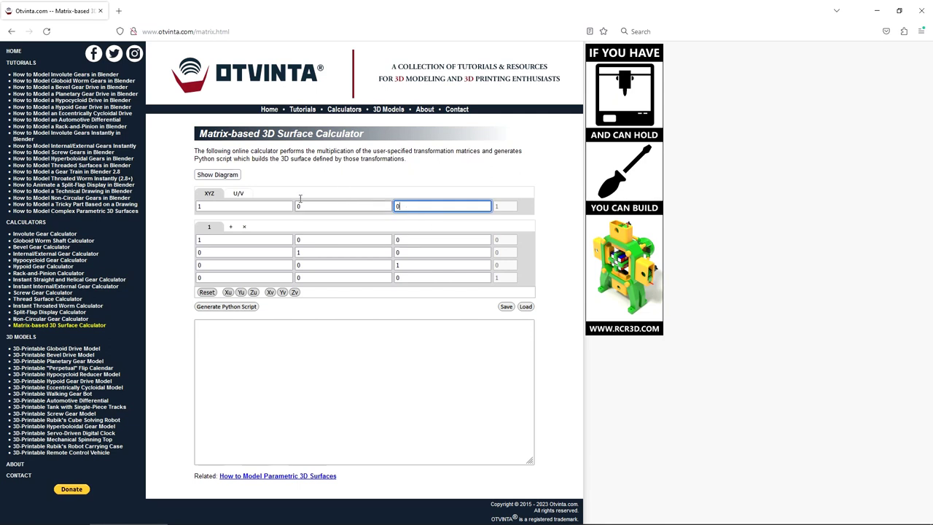
left_click(242, 197)
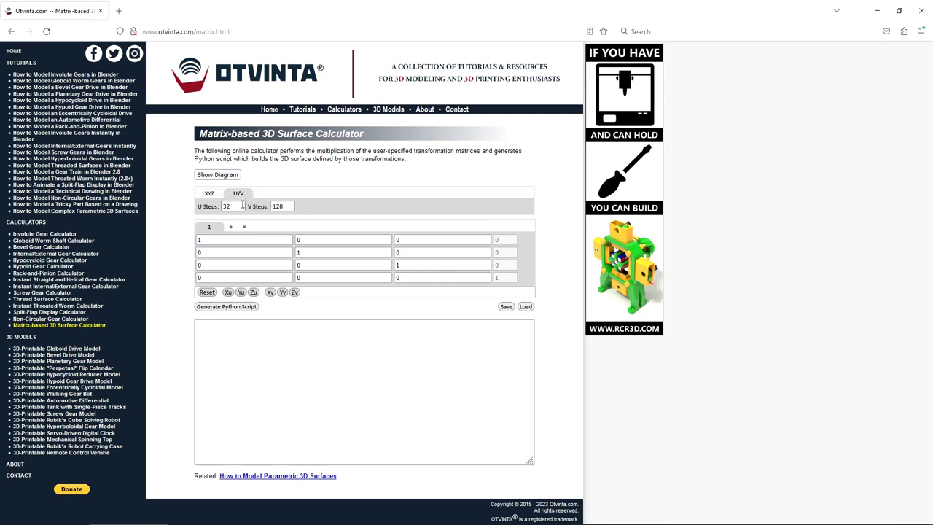
left_click(234, 206)
left_click(284, 207)
- Add five more matrix tabs, then delete the extra sixth one
left_click(230, 227)
left_click(259, 228)
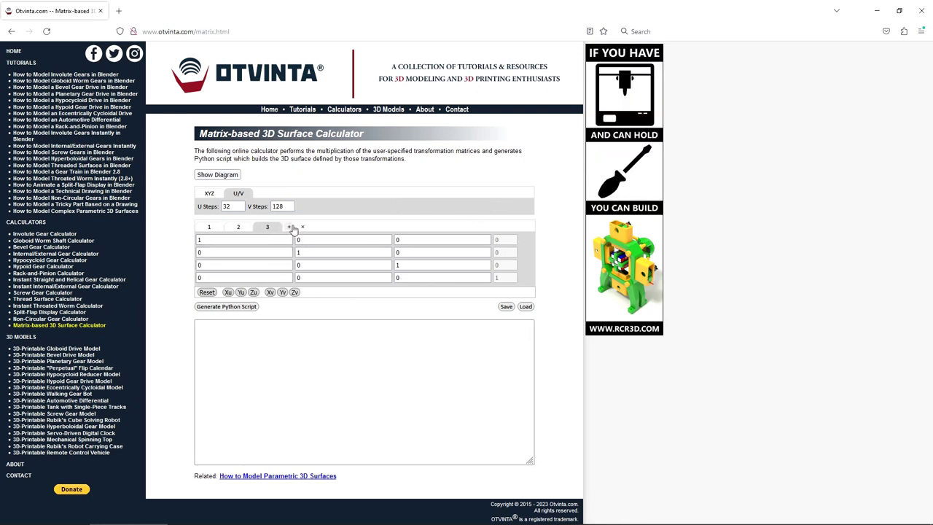
left_click(289, 228)
left_click(319, 227)
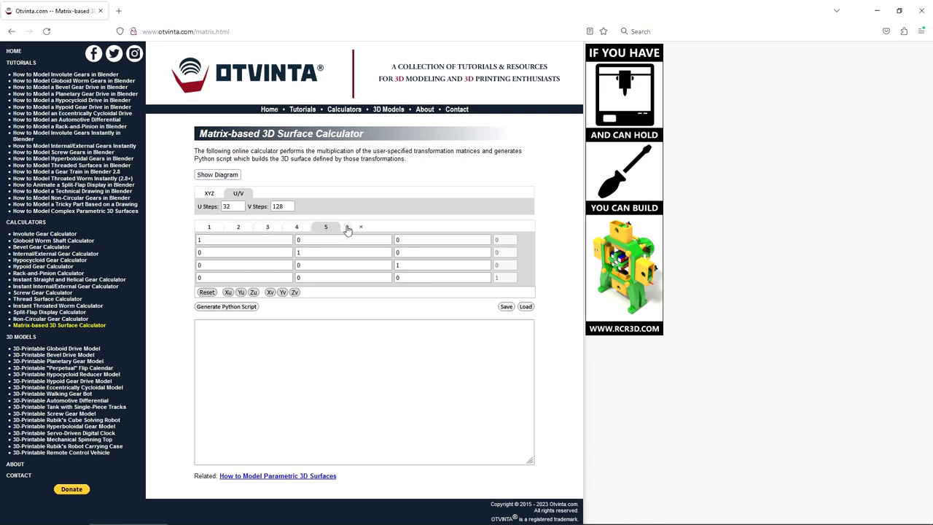
left_click(348, 227)
left_click(389, 227)
left_click(509, 300)
- Fill matrices 1–4 with Xu, Yu, Yv and Zv rotations
left_click(209, 227)
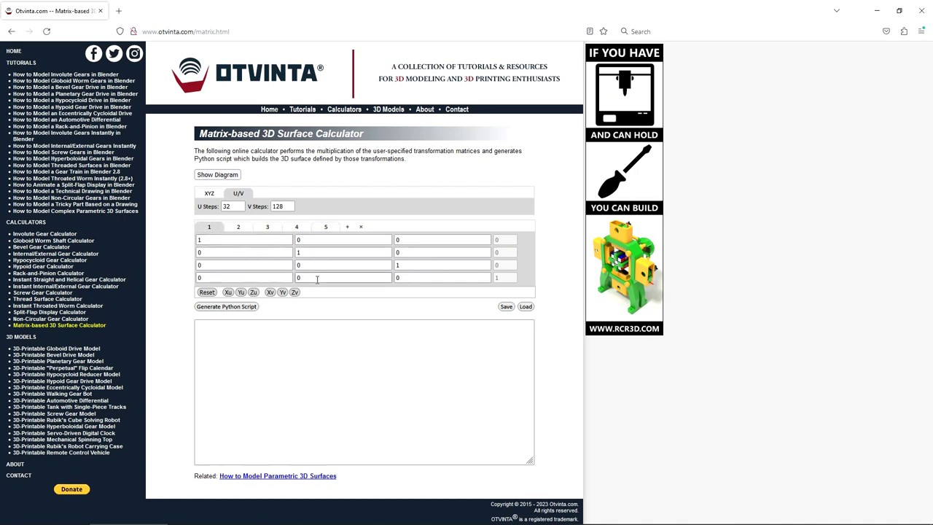
left_click(229, 292)
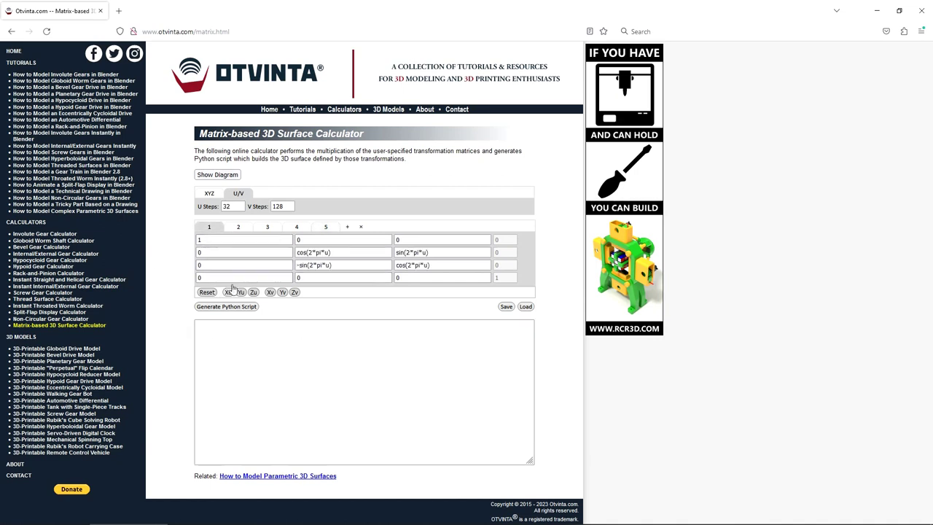
left_click(237, 226)
left_click(241, 292)
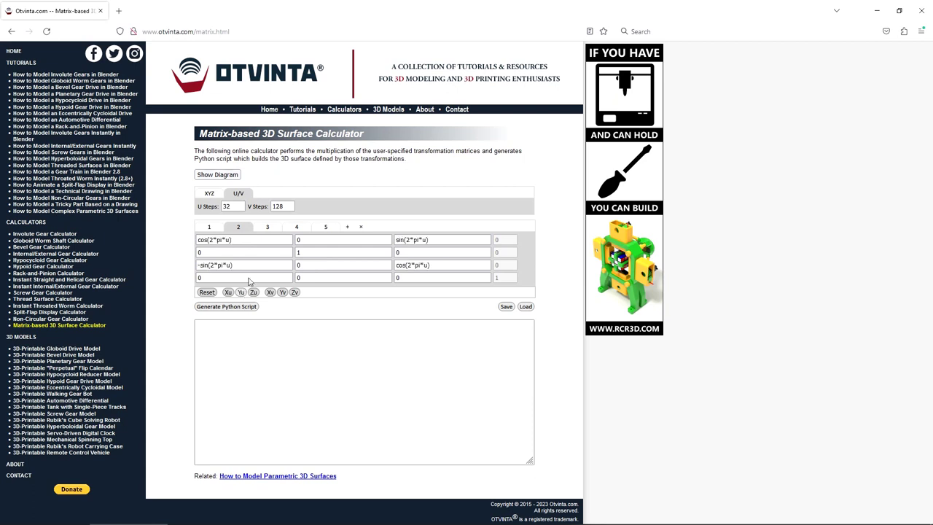
left_click(267, 227)
left_click(283, 292)
left_click(296, 227)
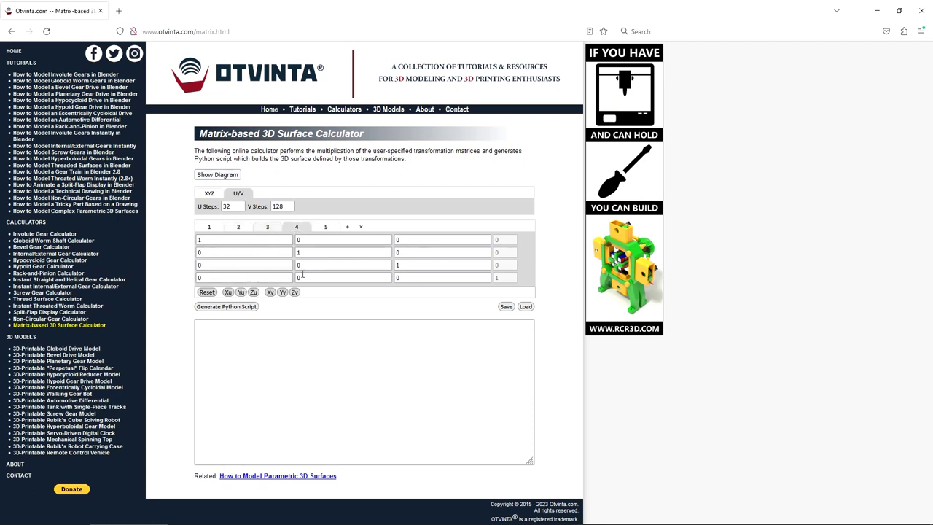
left_click(294, 292)
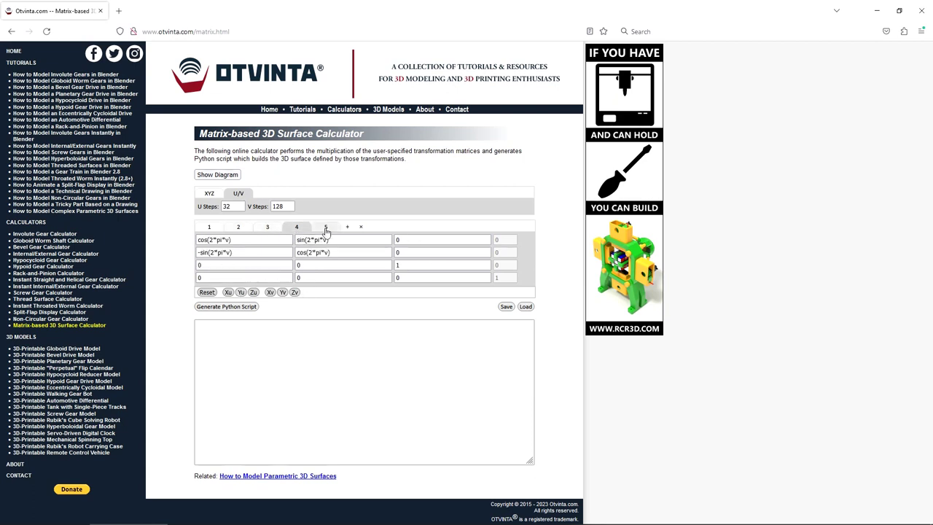
- Clear and remove matrix 5, review matrices 2 and 4, and generate the Python script
left_click(326, 227)
left_click(271, 292)
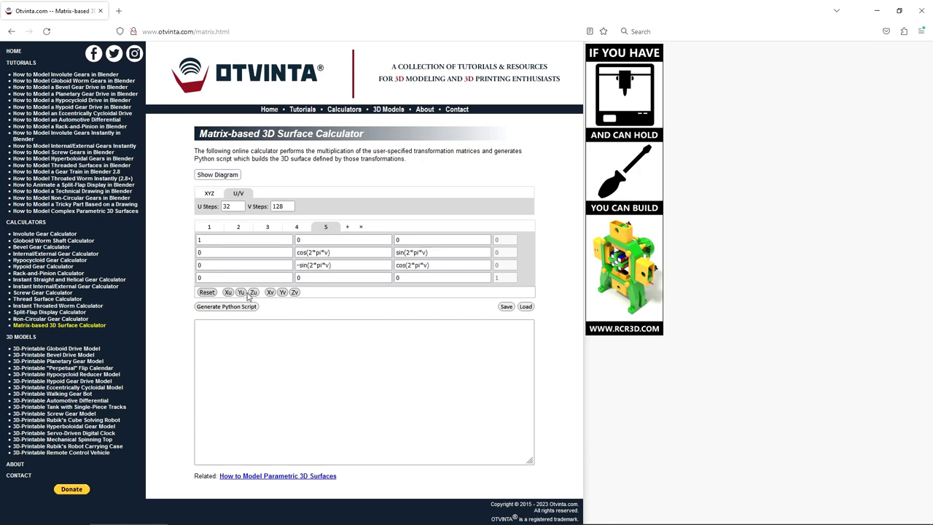
left_click(207, 292)
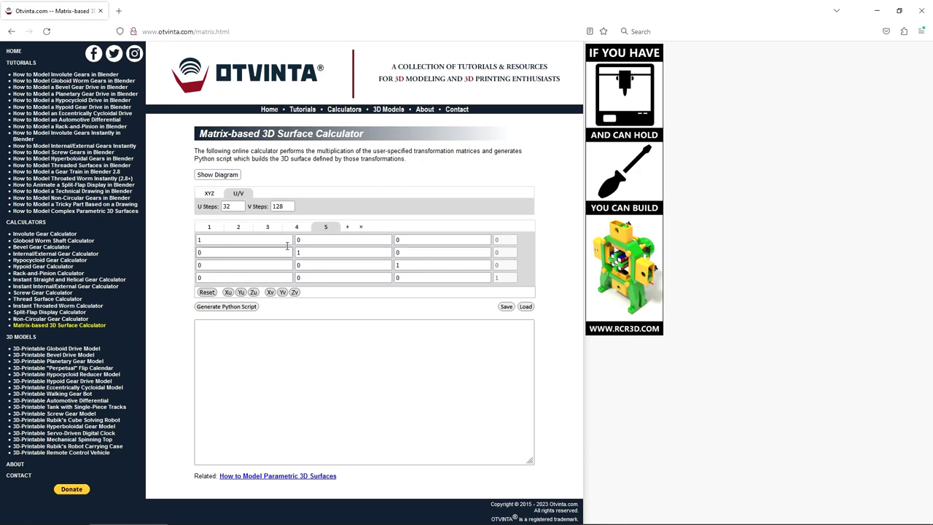
left_click(361, 230)
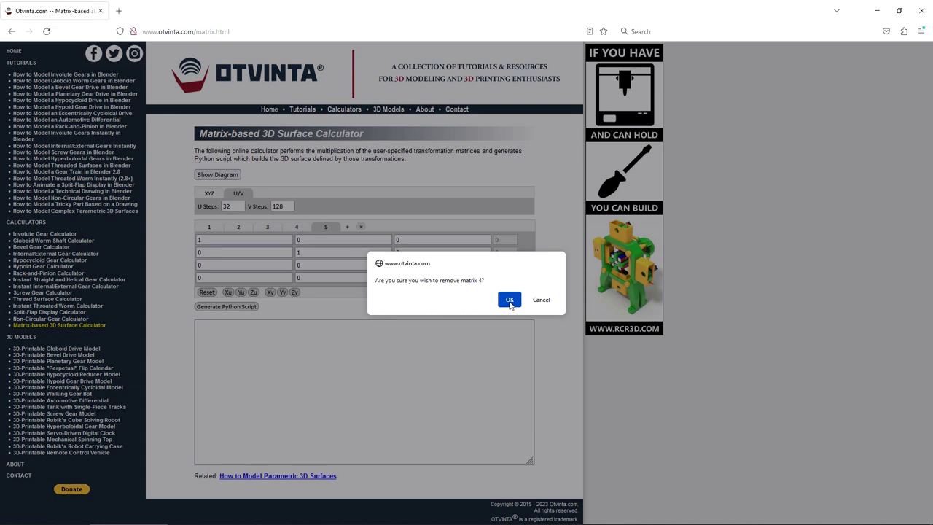
left_click(503, 300)
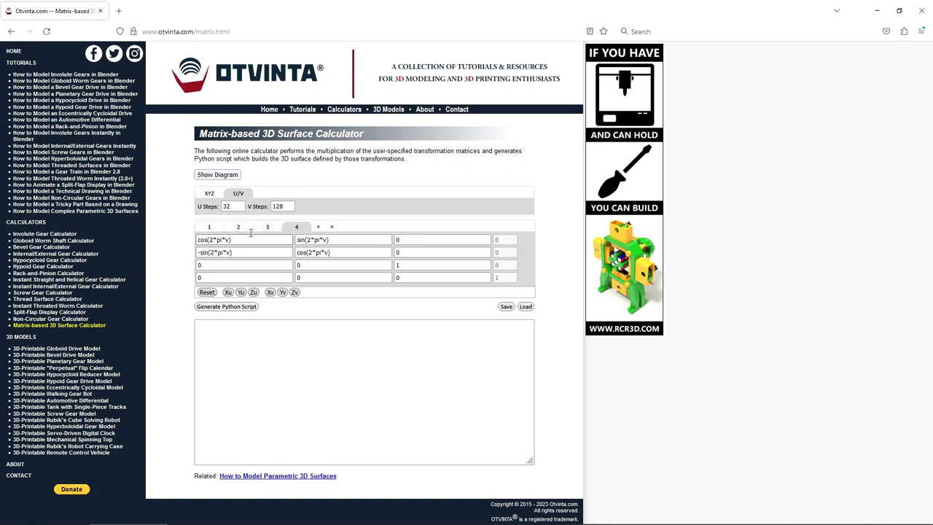
left_click(239, 227)
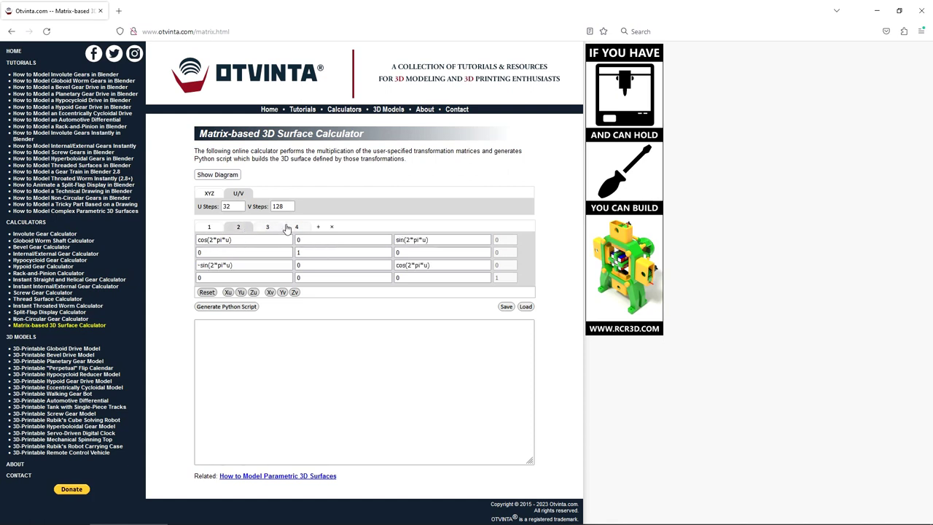
left_click(295, 228)
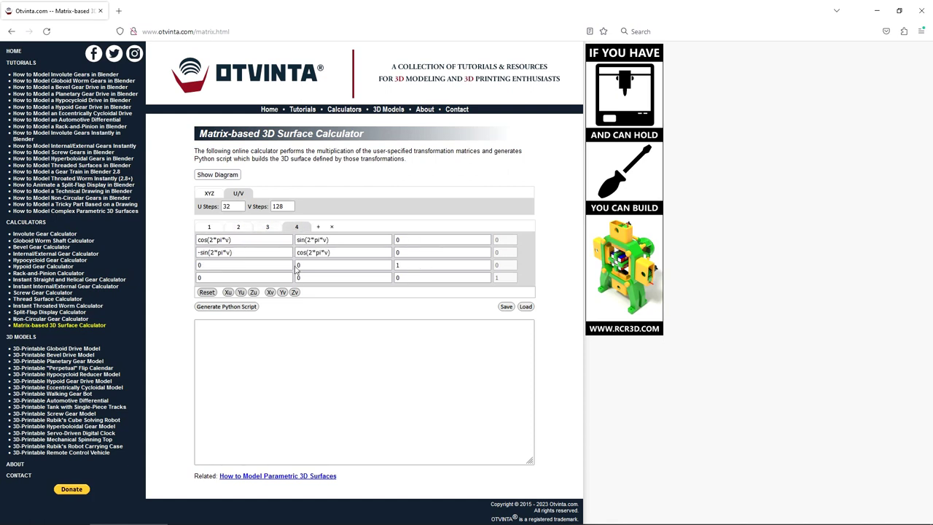
left_click(248, 306)
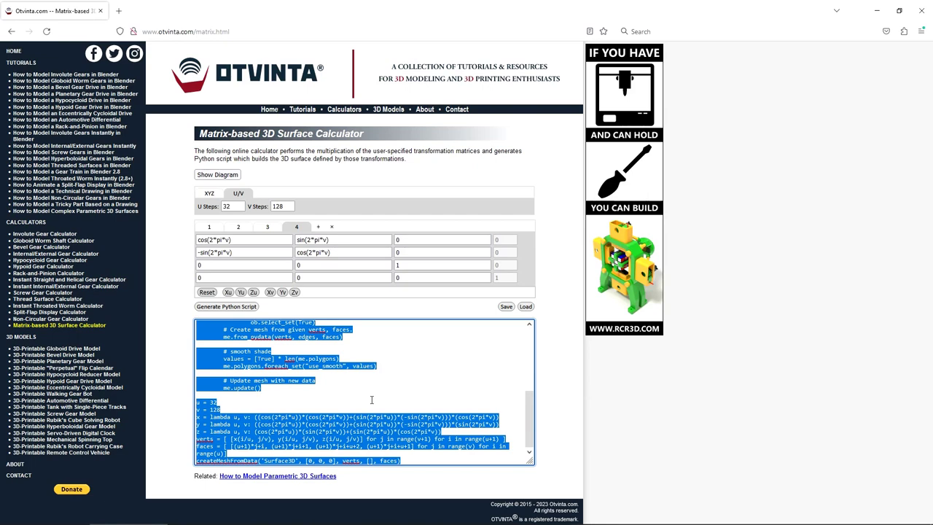
- Export the calculator settings as JSON and save them in Notepad
left_click(506, 306)
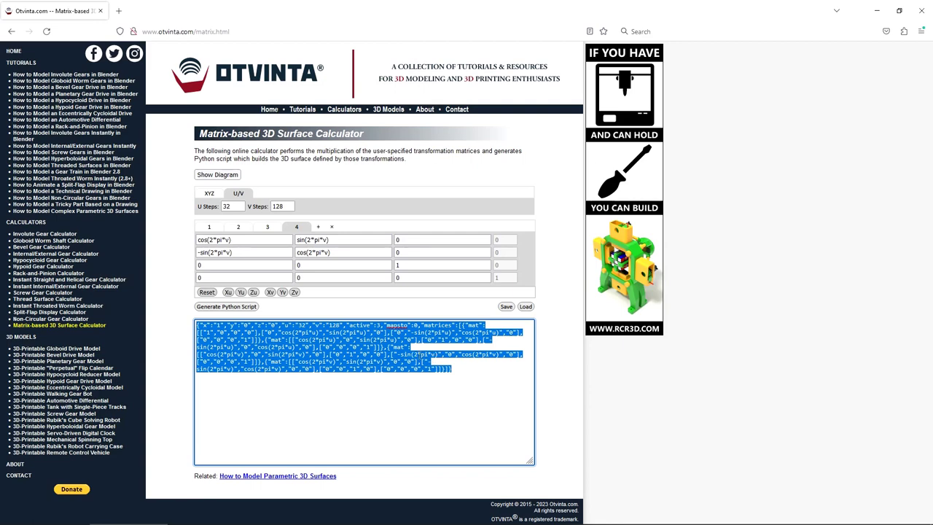
type("{\"x\":\"1\",\"y\":\"0\",\"z\":\"0\",\"u\":\"32\",\"v\":\"128\",\"active\":3,\"mapsto\":0,\"matrices\":[{\"mat\":[[\"1\",\"0\",\"0\",\"0\"],[\"0\",\"cos(2*pi*u)\",\"sin(2*pi*u)\",\"0\"],[\"0\",\"-sin(2*pi*u)\",\"cos(2*pi*u)\",\"0\"],[\"0\",\"0\",\"0\",\"1\"]]},{\"mat\":[[\"cos(2*pi*u)\",\"0\",\"sin(2*pi*u)\",\"0\"],[\"0\",\"1\",\"0\",\"0\"],[\"-sin(2*pi*u)\",\"0\",\"cos(2*pi*u)\",\"0\"],[\"0\",\"0\",\"0\",\"1\"]]},{\"mat\":[[\"cos(2*pi*v)\",\"0\",\"sin(2*pi*v)\",\"0\"],[\"0\",\"1\",\"0\",\"0\"],[\"-sin(2*pi*v)\",\"0\",\"cos(2*pi*v)\",\"0\"],[\"0\",\"0\",\"0\",\"1\"]]},{\"mat\":[[\"cos(2*pi*v)\",\"sin(2*pi*v)\",\"0\",\"0\"],[\"-sin(2*pi*v)\",\"cos(2*pi*v)\",\"0\",\"0\"],[\"0\",\"0\",\"1\",\"0\"],[\"0\",\"0\",\"0\",\"1\"]]}]}")
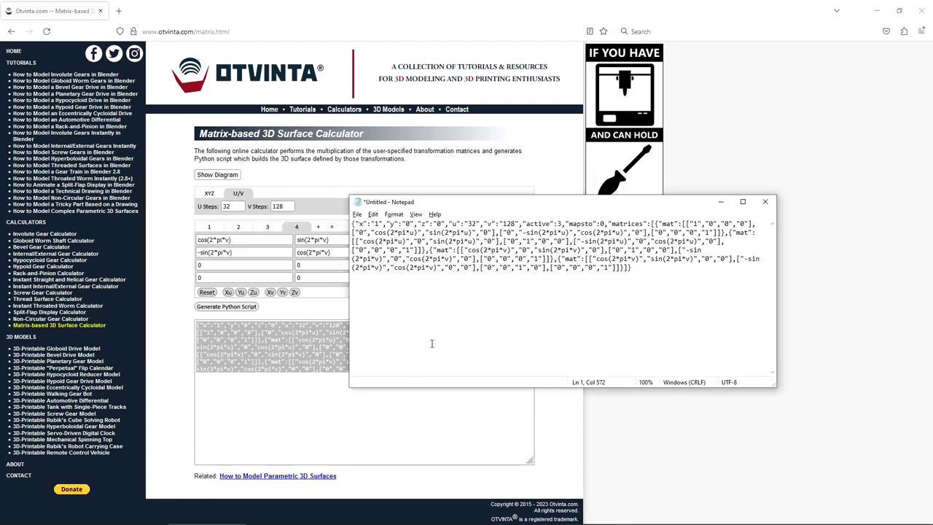
key("alt+Tab")
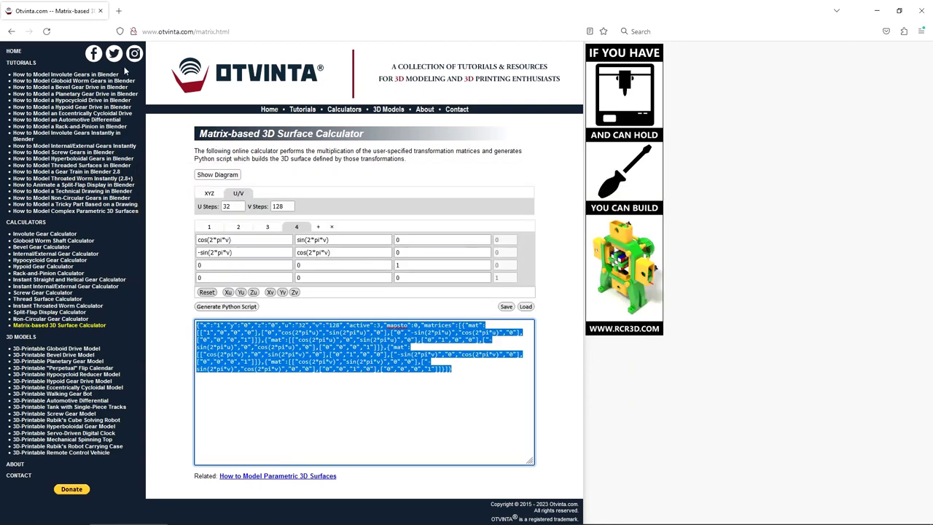
- Reload the page, paste the saved JSON back, load it, and view matrices 1 and 2
left_click(46, 31)
key("alt+Tab")
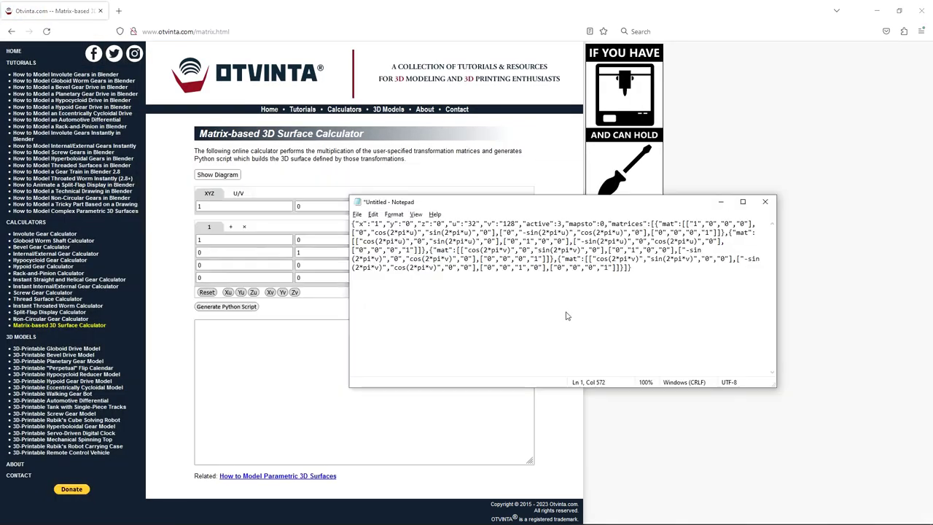
key("ctrl+a")
key("ctrl+c")
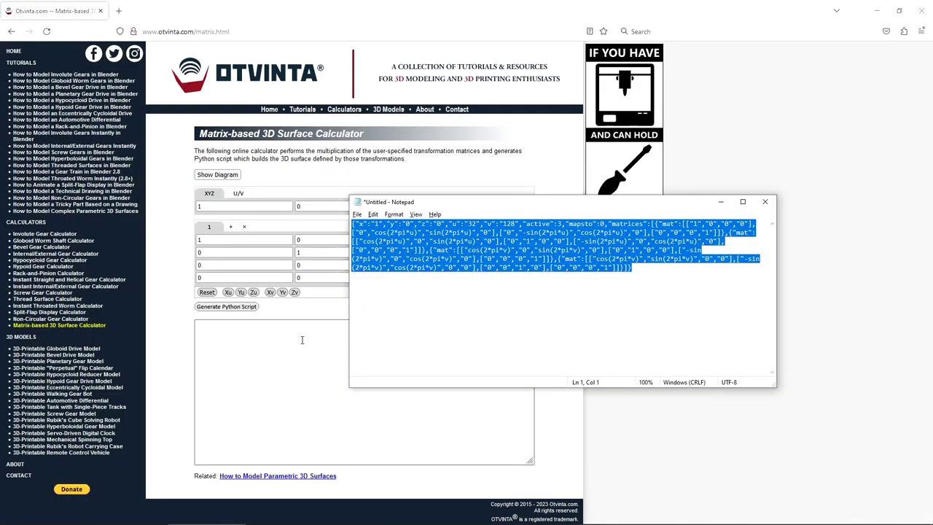
left_click(283, 340)
key("ctrl+v")
left_click(525, 306)
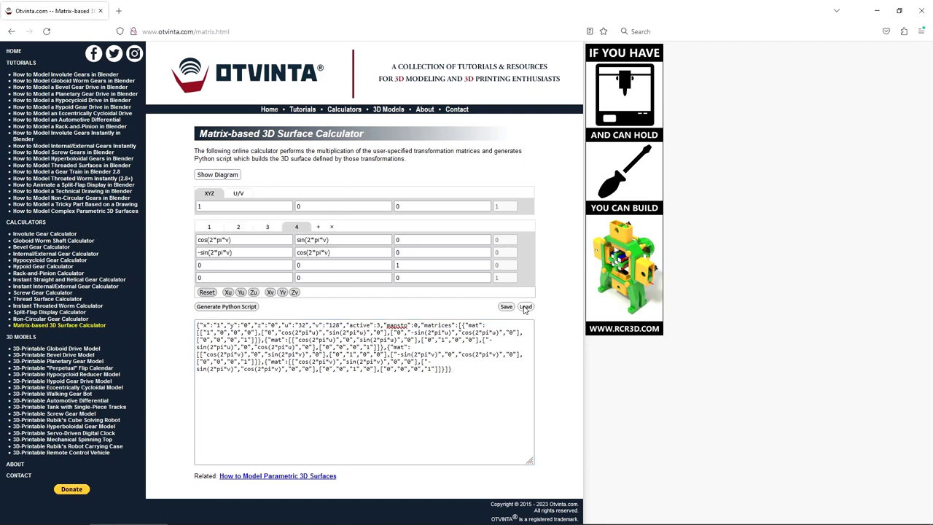
left_click(209, 227)
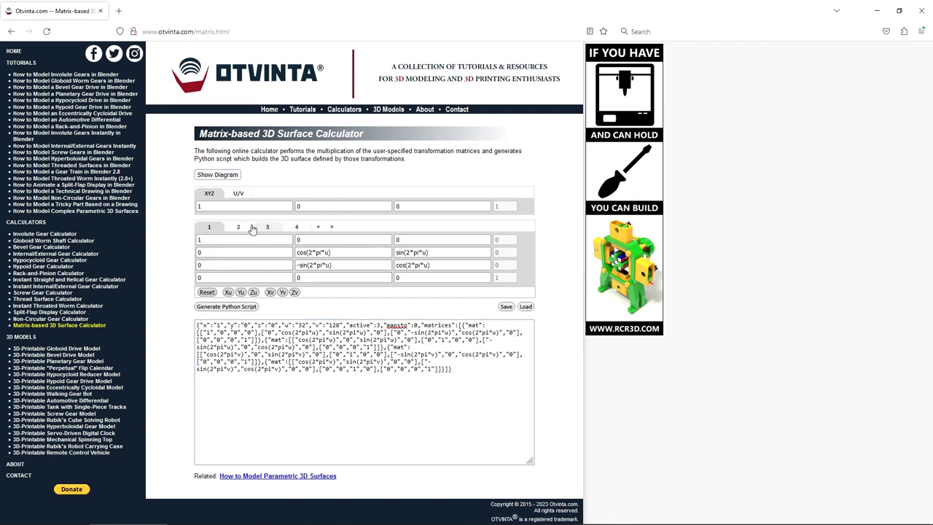
left_click(238, 227)
- Review matrix 3, then enter the starting point as 0, 0, 1
left_click(266, 227)
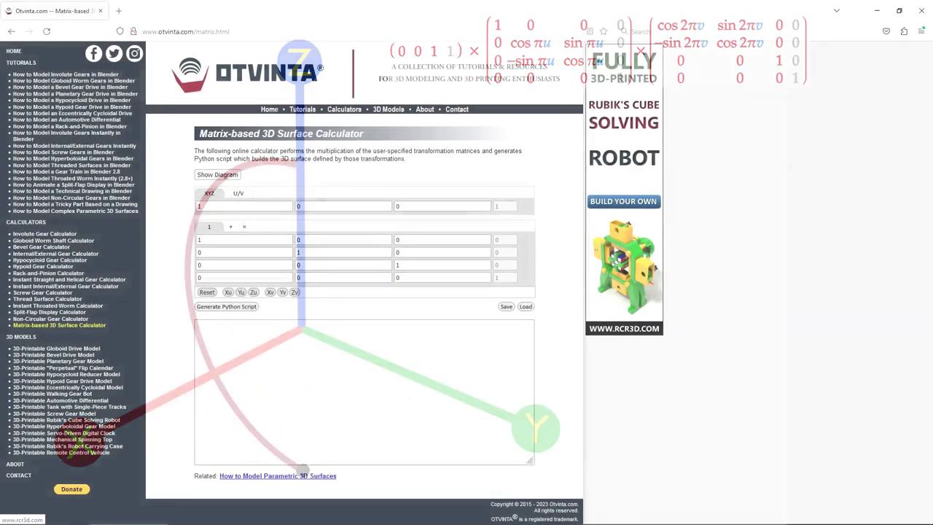
left_click(228, 207)
left_click_drag(227, 207, 189, 207)
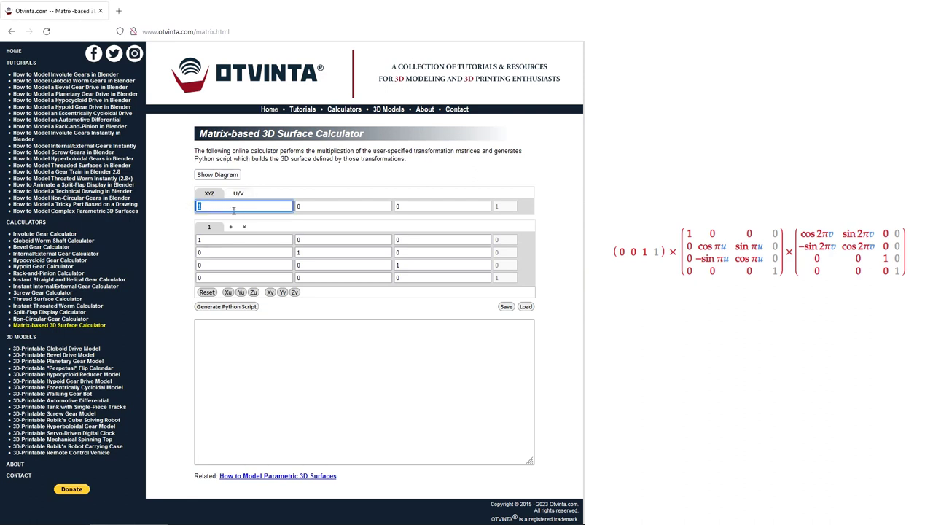
type("0")
key("Tab")
key("Tab")
type("1")
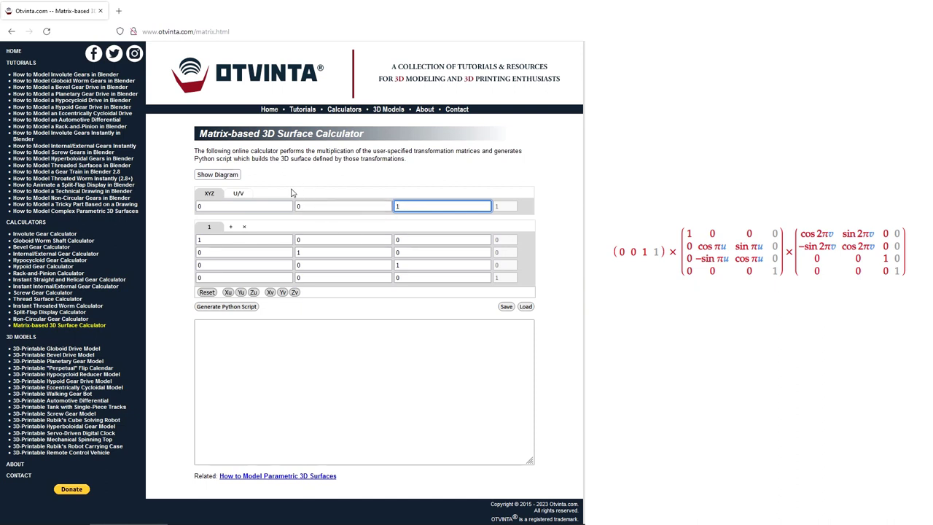
- Make matrix 1 an X rotation by 1*pi*u, changing each 2*pi*u multiplier to 1
left_click(237, 195)
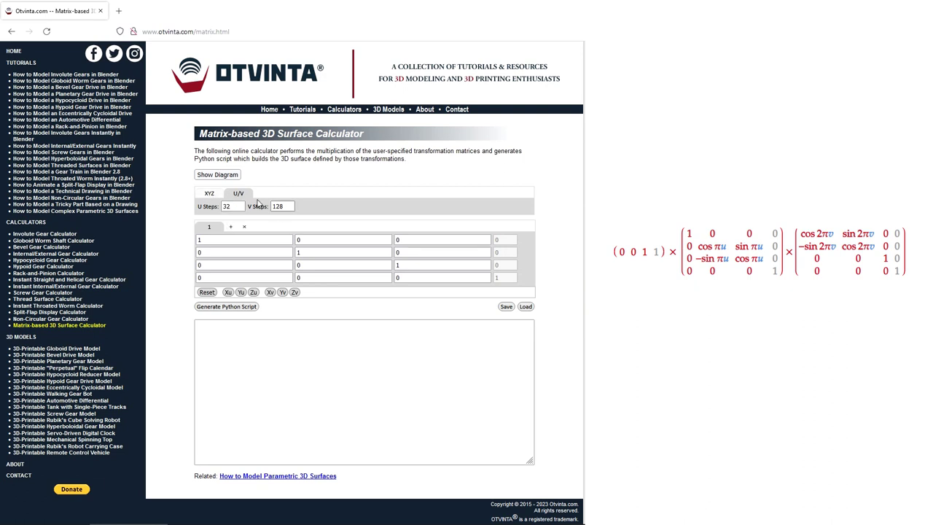
left_click(211, 194)
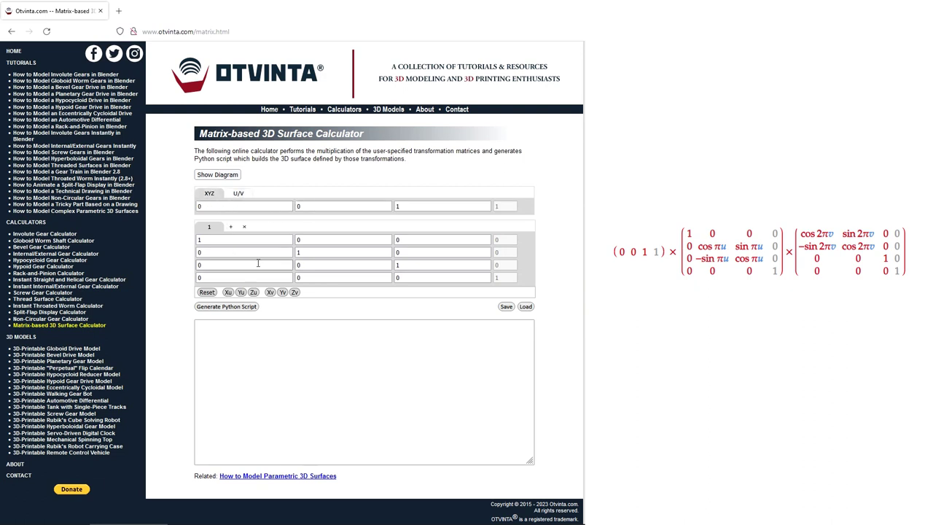
left_click(228, 292)
double_click(309, 252)
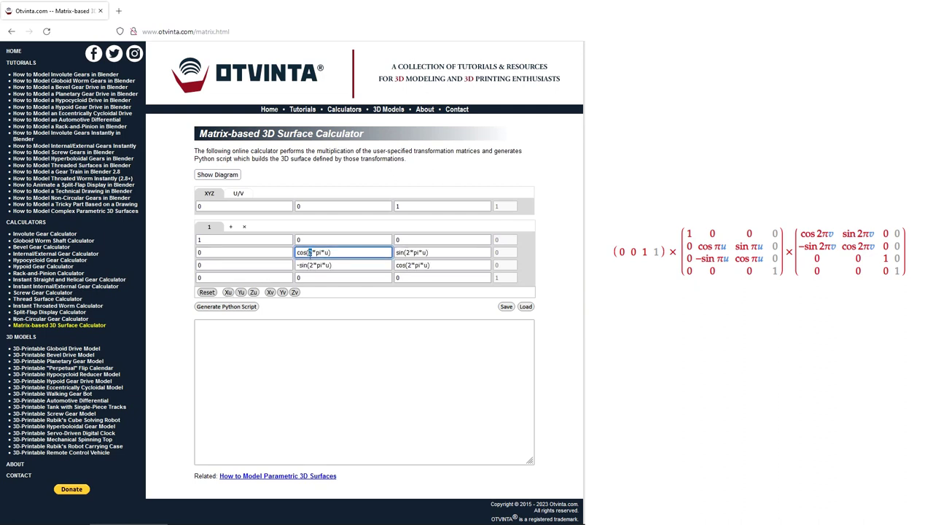
type("1")
double_click(311, 265)
type("1")
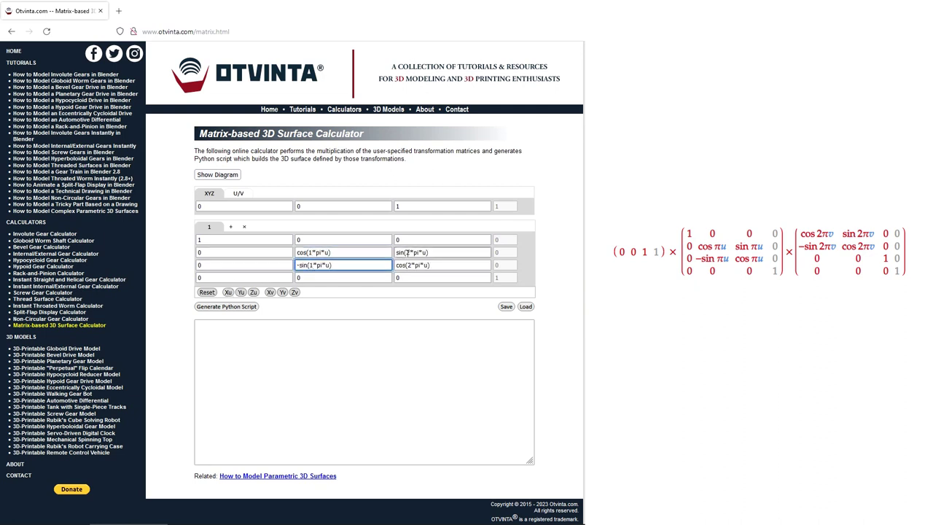
double_click(406, 253)
type("1")
double_click(408, 265)
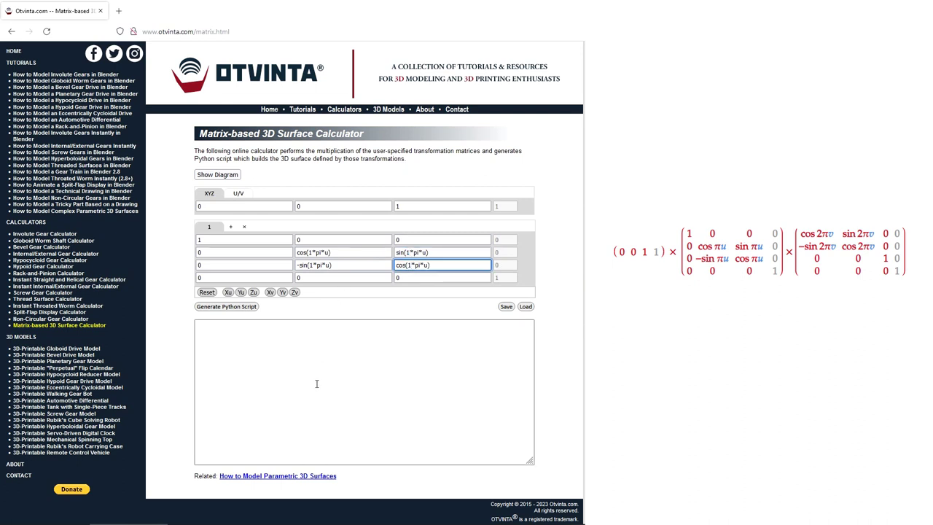
- Add matrix 2 as a 2*pi*v Z rotation and generate the sphere's Python script
left_click(230, 227)
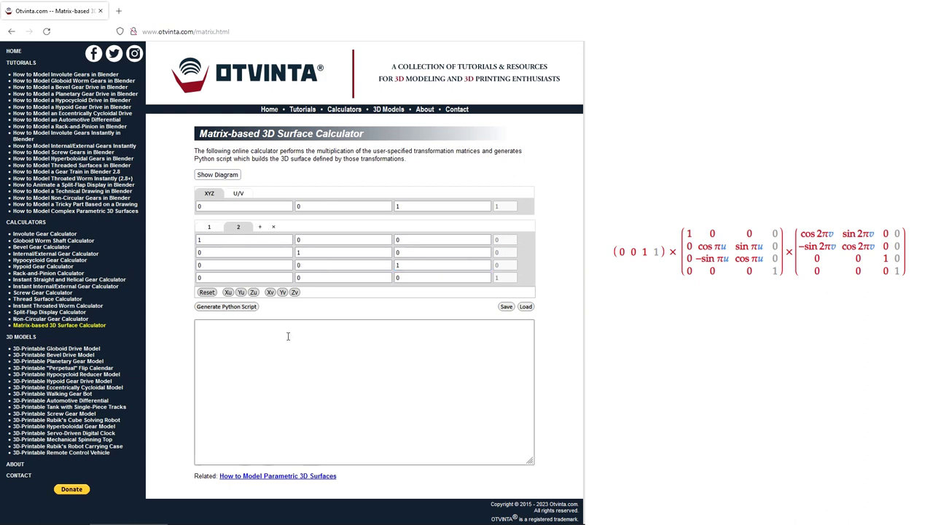
left_click(296, 293)
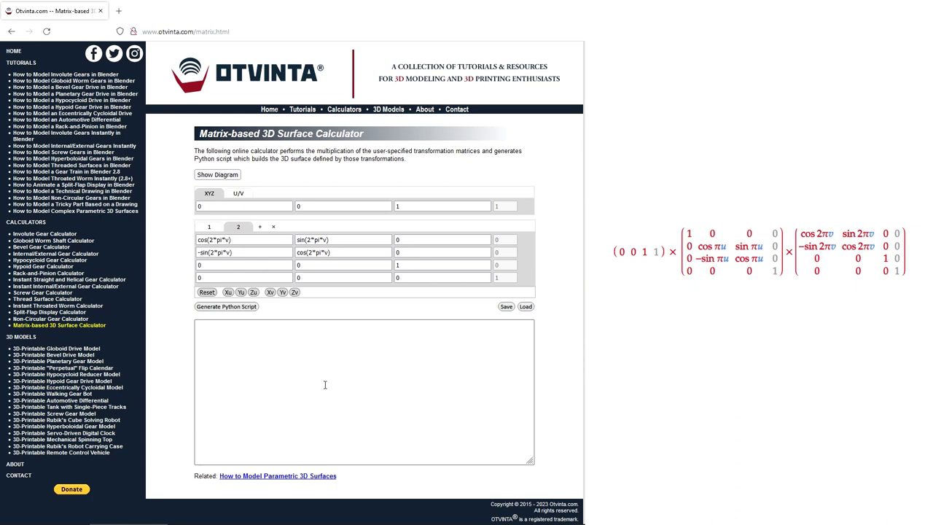
left_click(244, 307)
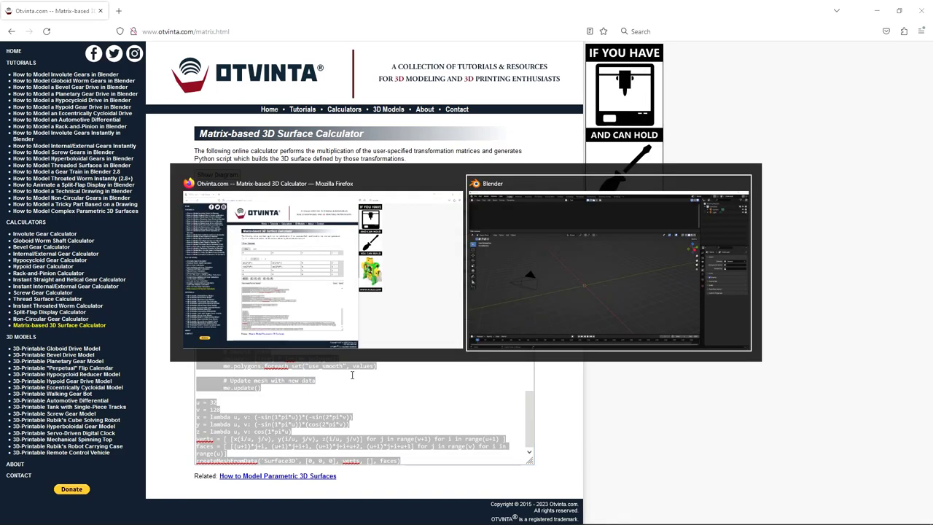
- Paste and run the sphere script in Blender, then select the new sphere
key("alt+Tab")
key("ctrl+v")
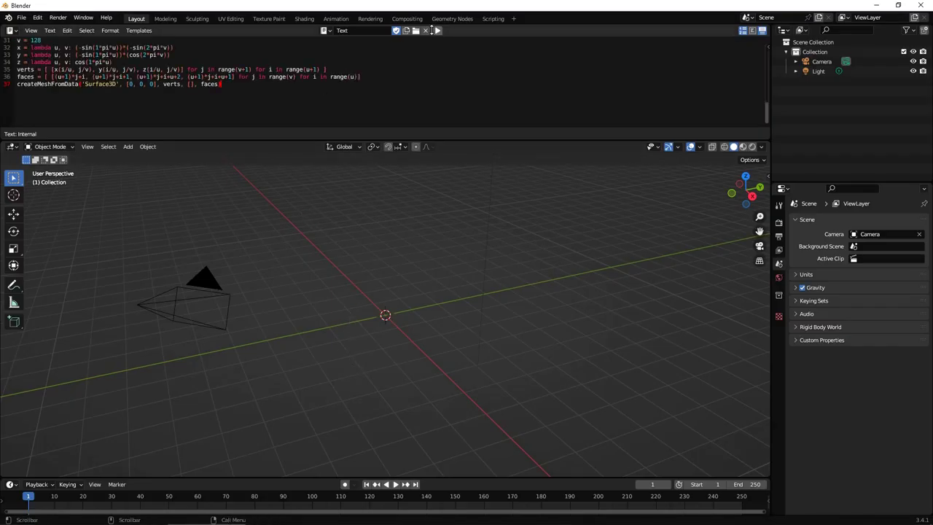
left_click(437, 30)
scroll(404, 237, "up", 5)
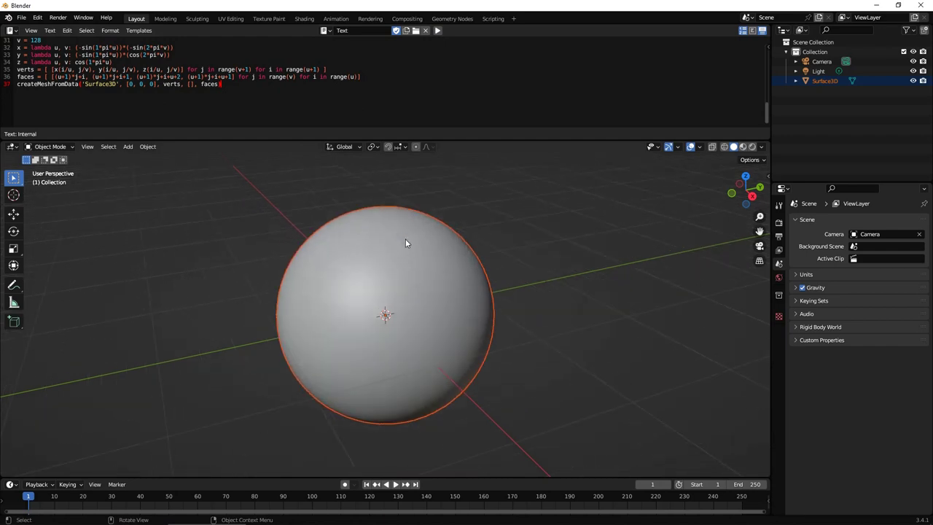
left_click(412, 274)
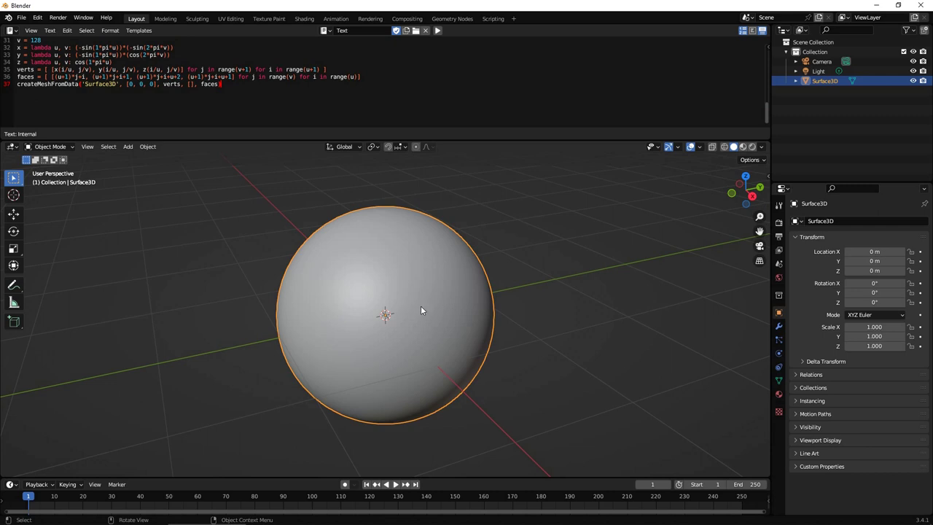
- Merge the sphere's duplicate vertices by distance in Edit Mode, then orbit the view
key("Tab")
right_click(421, 306)
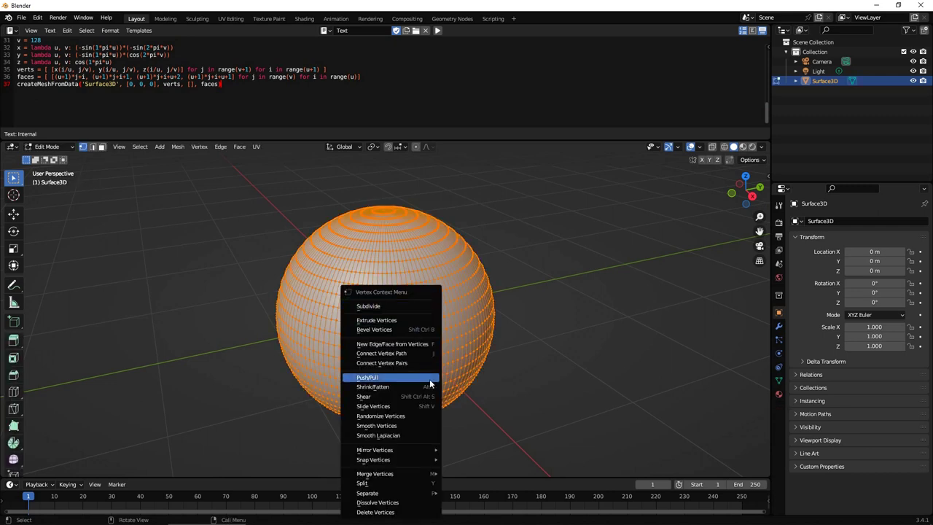
mouse_move(420, 474)
left_click(471, 473)
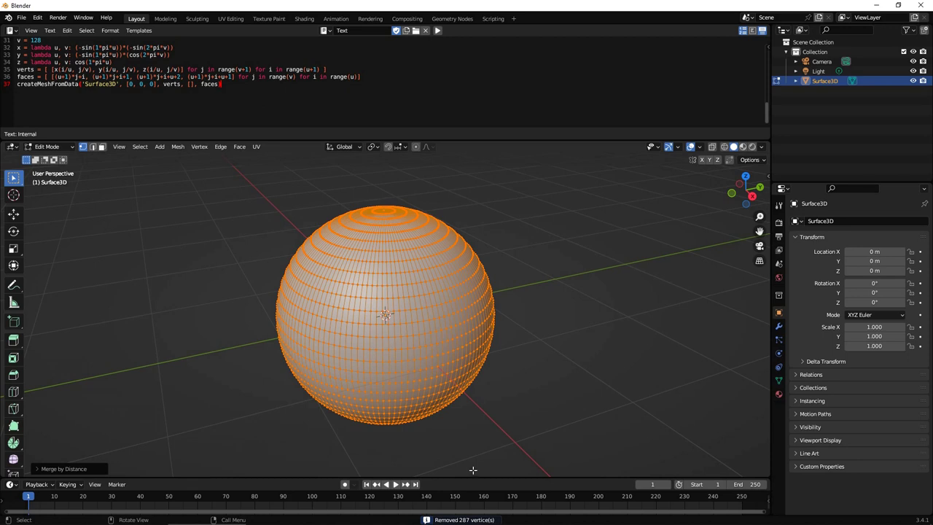
key("Tab")
middle_click_drag(533, 353, 479, 360)
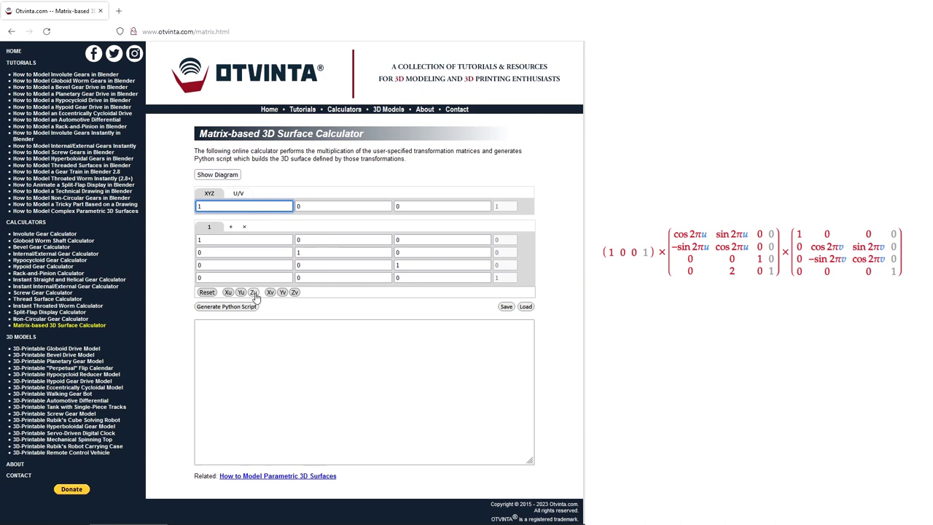
- Make matrix 1 a Zu rotation with Y offset 2, add an Xv matrix 2, and generate the script
left_click(254, 294)
left_click(299, 278)
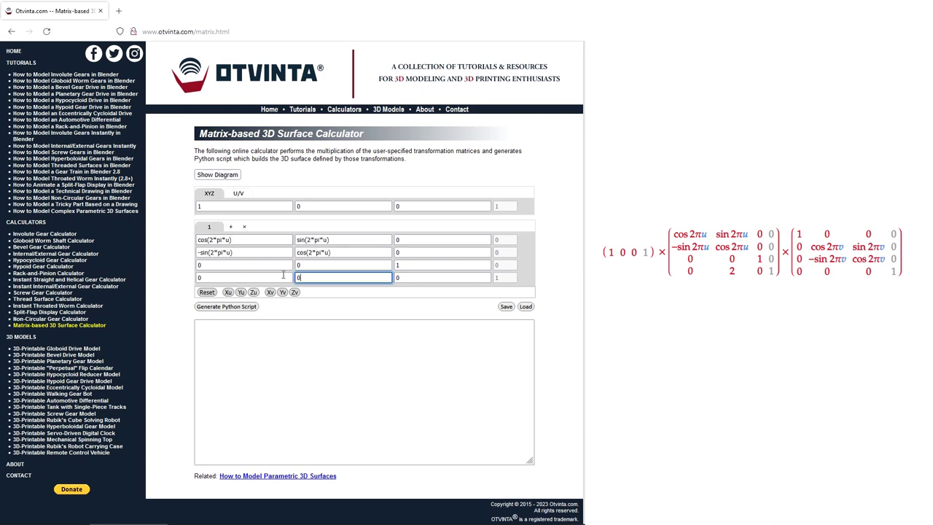
type("2")
left_click(231, 227)
left_click(270, 292)
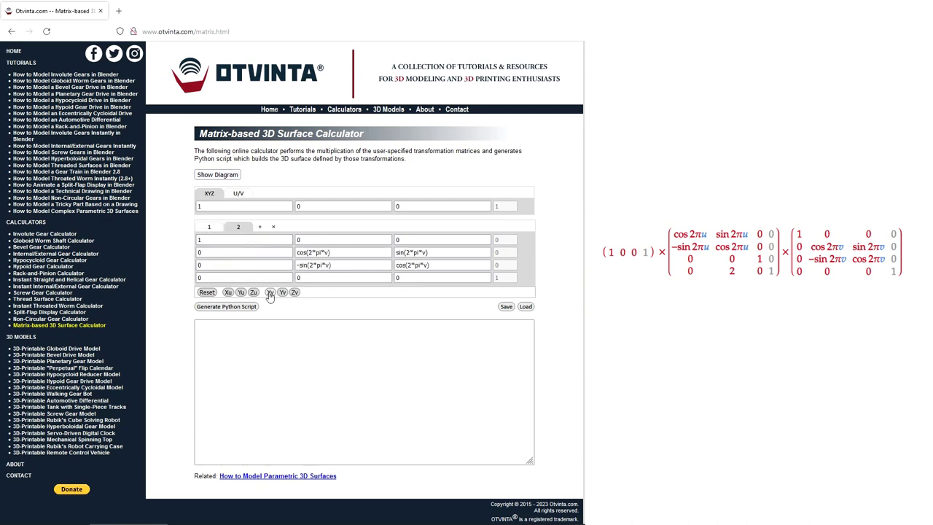
left_click(243, 307)
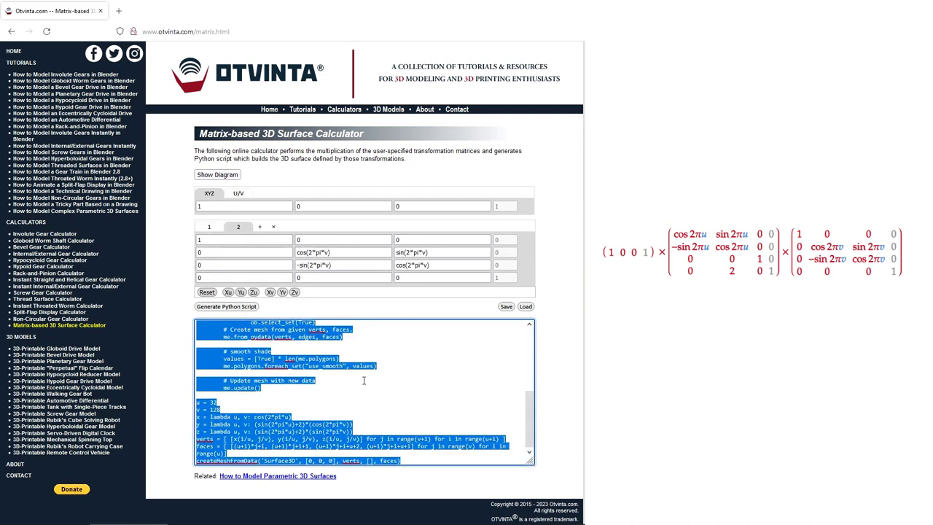
key("alt+Tab")
- Paste and run the torus script in Blender to build the torus
key("ctrl+v")
left_click(437, 32)
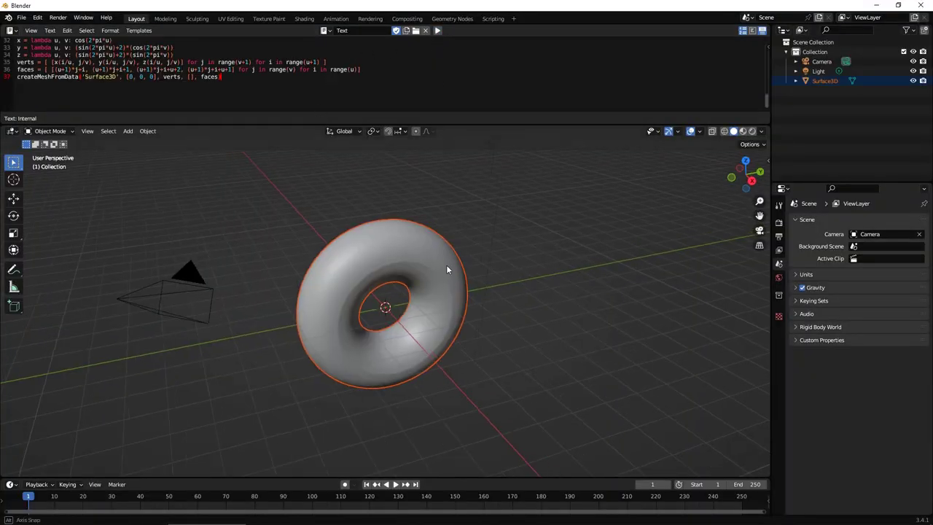
middle_click_drag(446, 265, 403, 290)
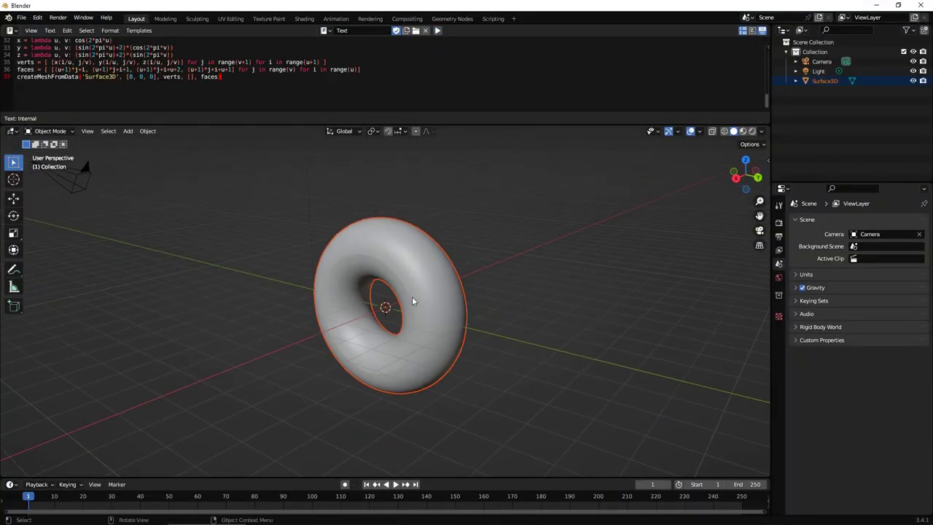
- Merge the torus's overlapping vertices by distance, removing 161, then orbit the view
left_click(412, 296)
key("Tab")
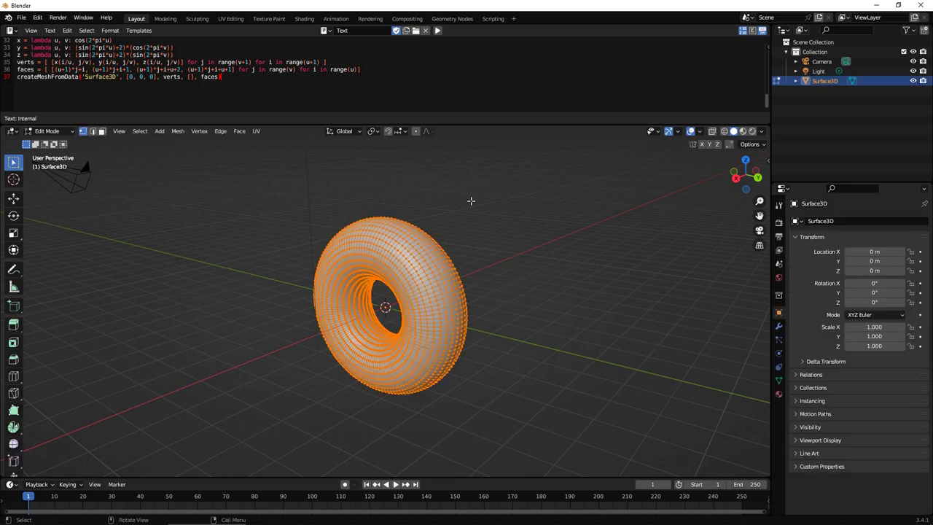
right_click(390, 226)
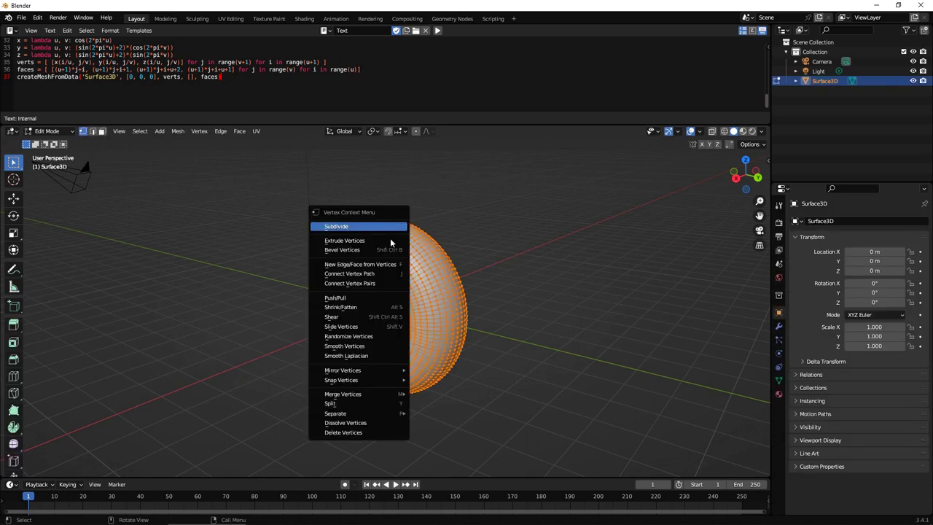
mouse_move(390, 414)
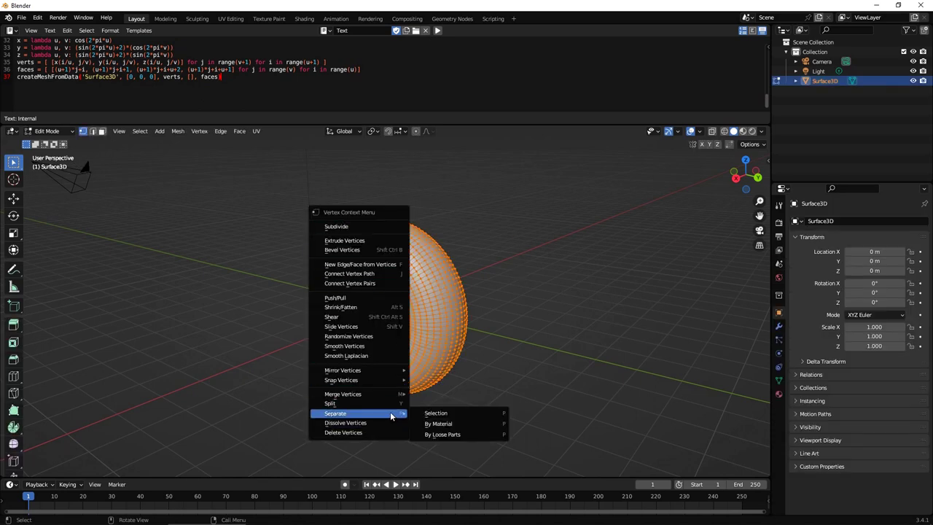
mouse_move(390, 395)
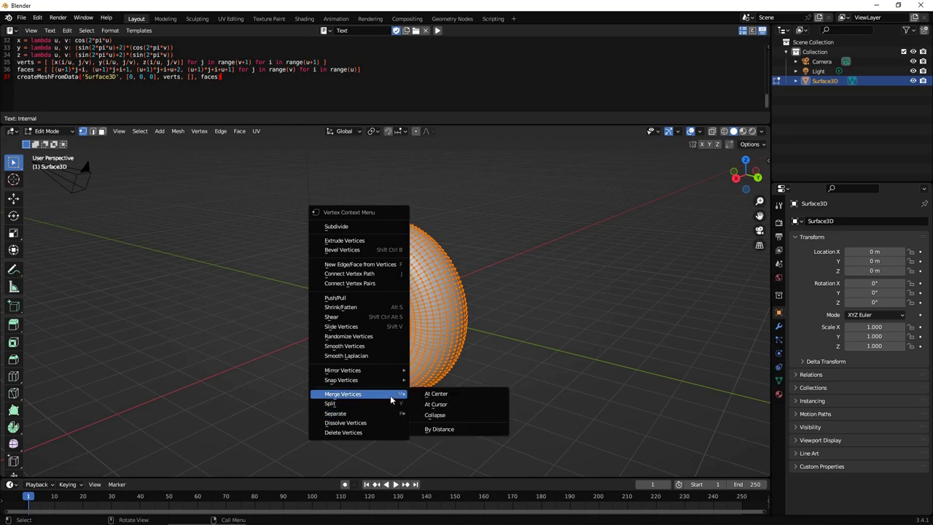
left_click(458, 427)
key("Tab")
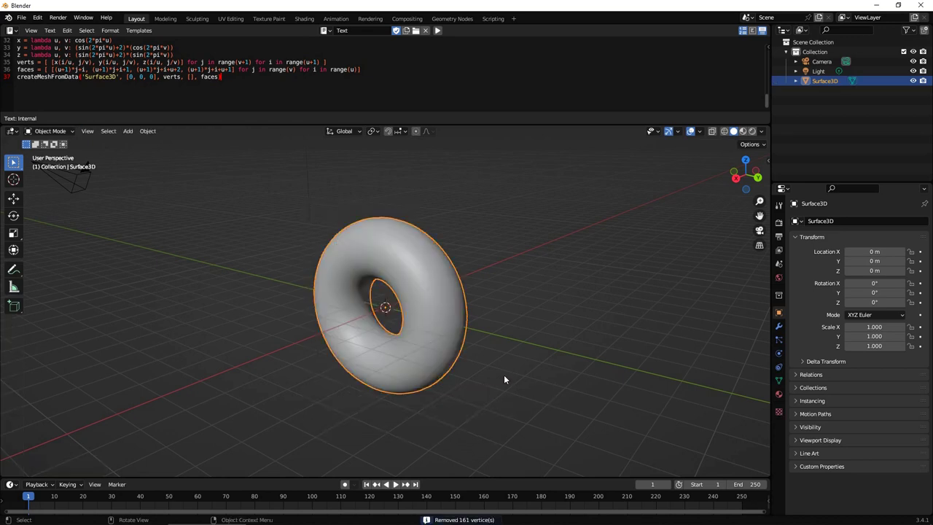
middle_click_drag(504, 376, 583, 380)
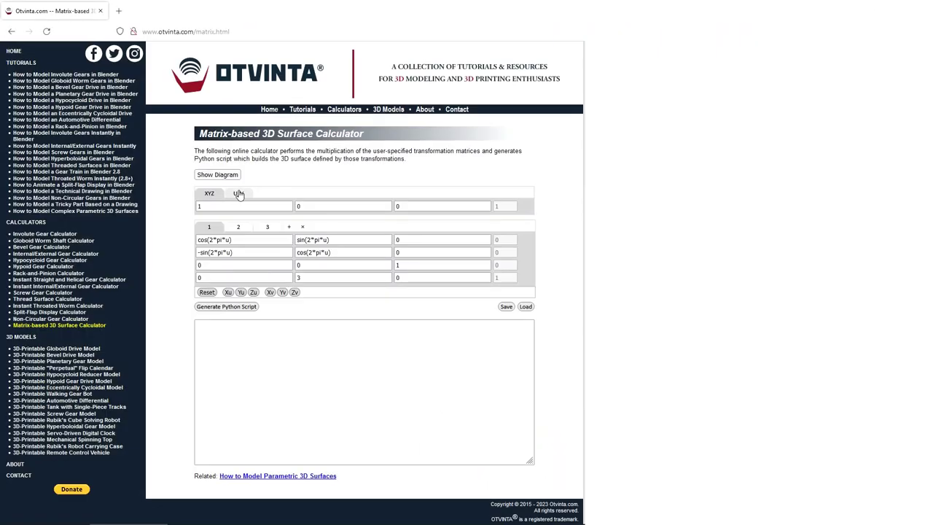
- Set U Steps to 64 and V Steps to 1000, check matrices 2 and 3, and generate the script
left_click(238, 193)
double_click(233, 206)
type("64")
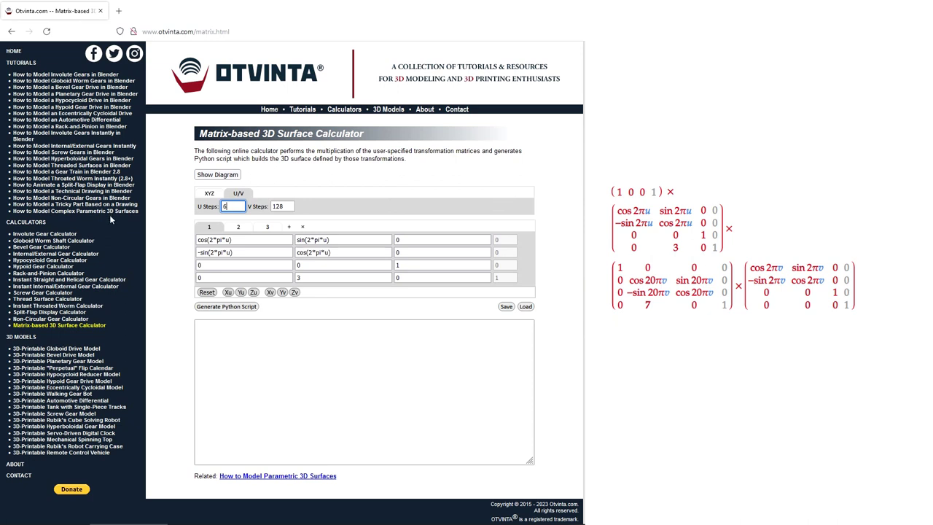
double_click(287, 207)
type("1000")
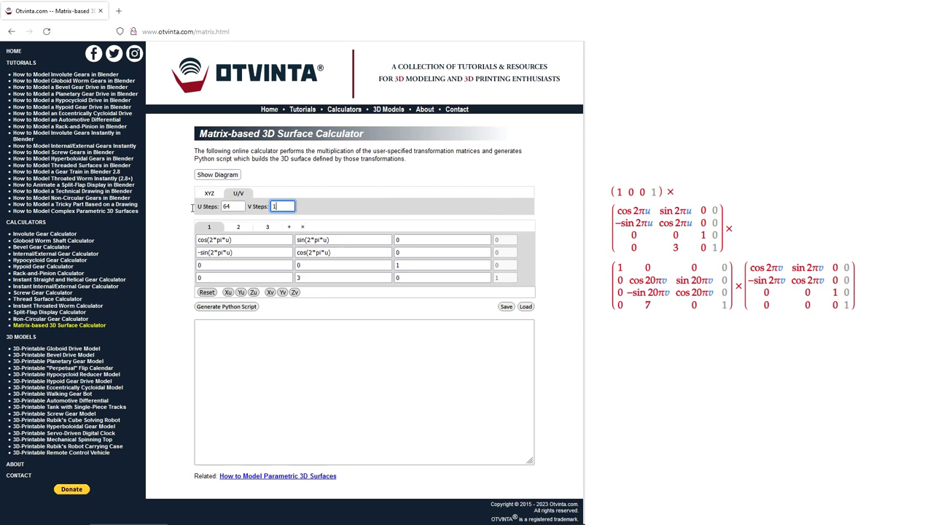
left_click(238, 228)
left_click(267, 227)
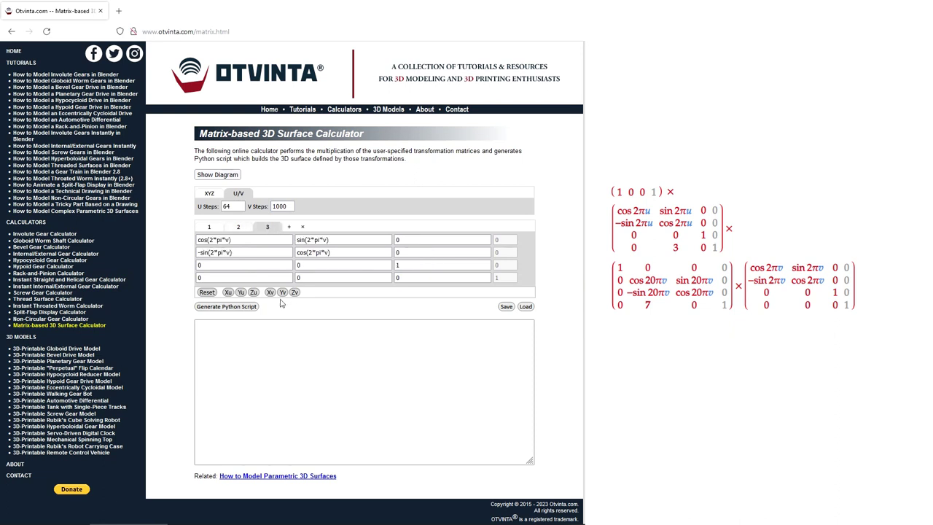
left_click(251, 307)
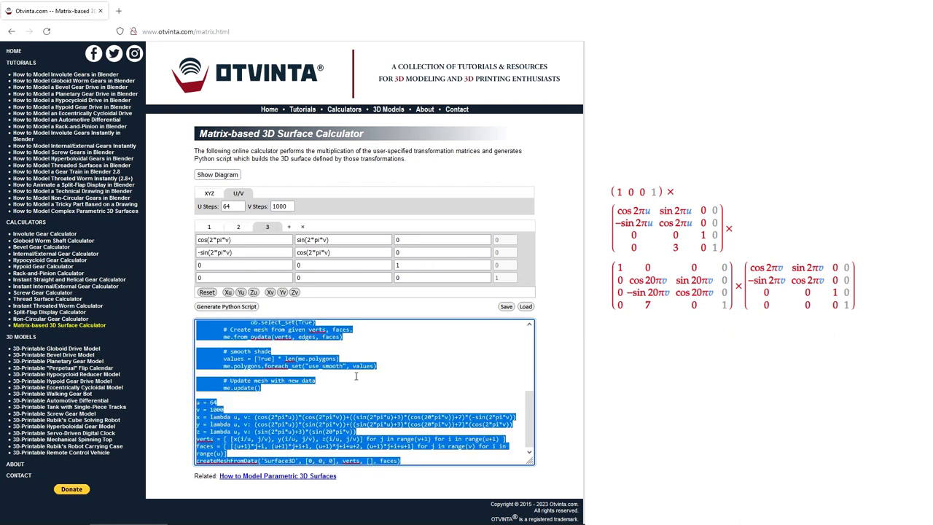
key("alt+Tab")
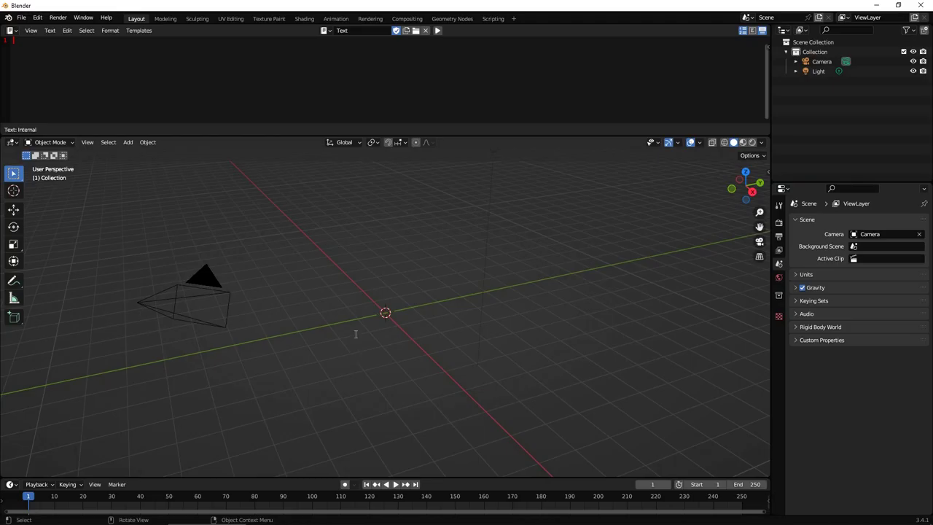
- Paste the calculator script into Blender's Text Editor and run it to build the coiled Surface3D tube
key("ctrl+v")
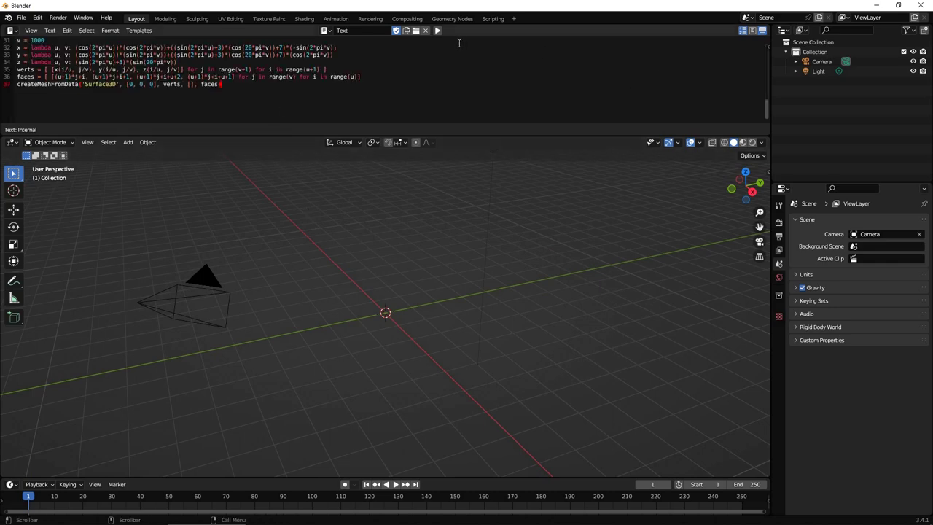
left_click(437, 31)
scroll(472, 212, "down", 6)
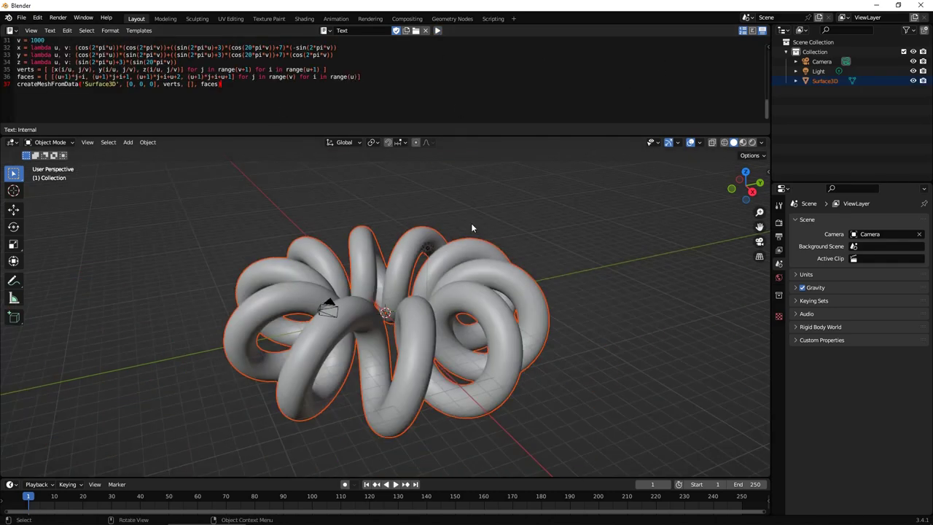
- Merge the Surface3D tube's overlapping vertices by distance, removing 1065 duplicates
middle_click_drag(472, 228, 464, 261)
left_click(464, 261)
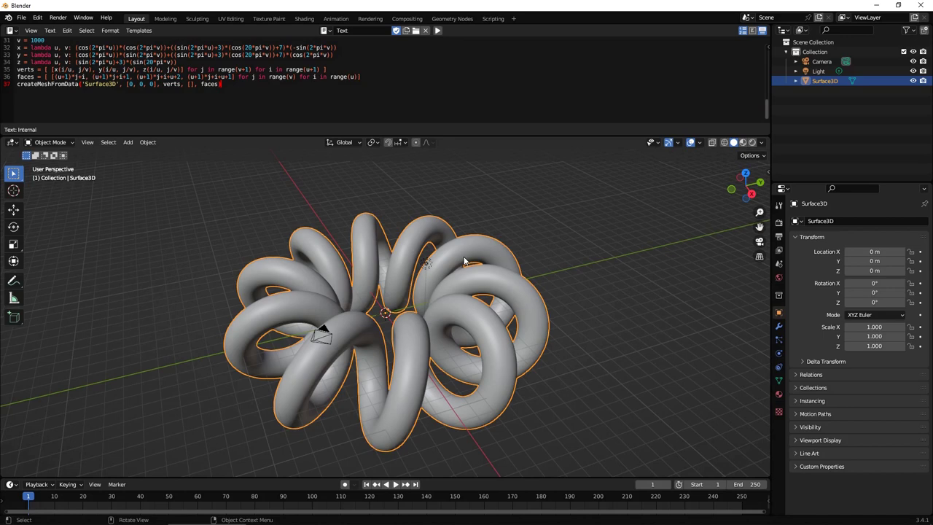
key("Tab")
right_click(463, 257)
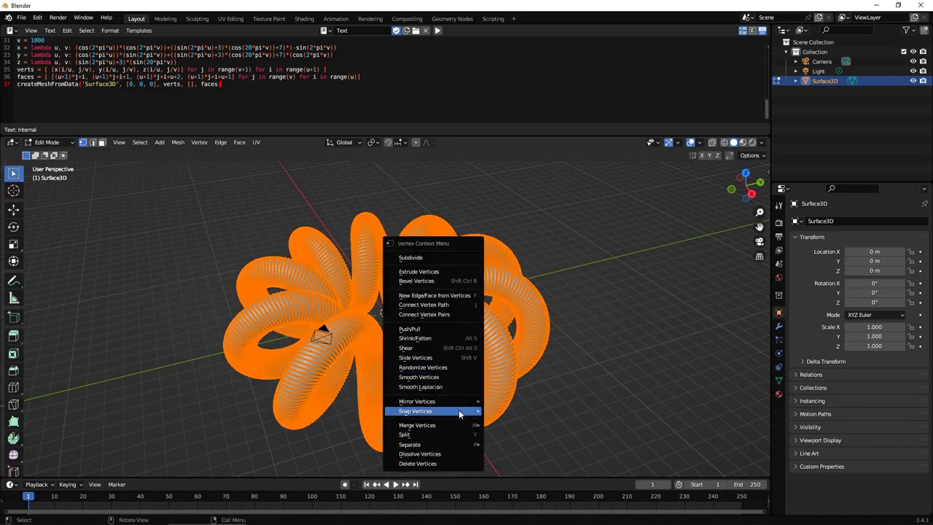
mouse_move(462, 425)
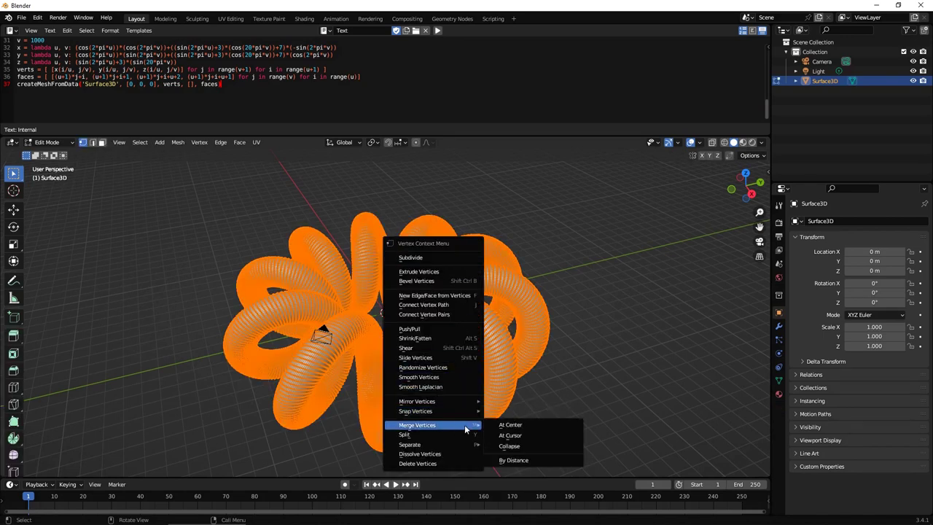
left_click(512, 460)
key("Tab")
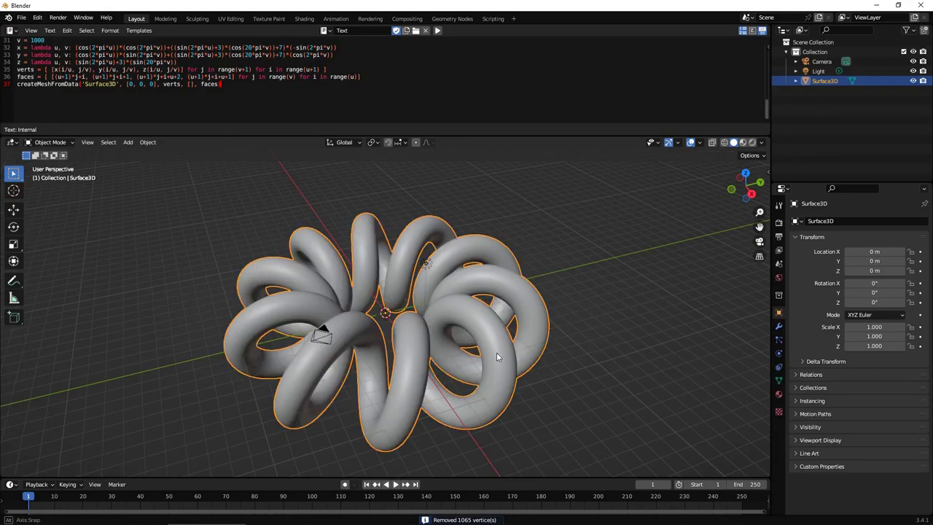
middle_click_drag(497, 356, 484, 379)
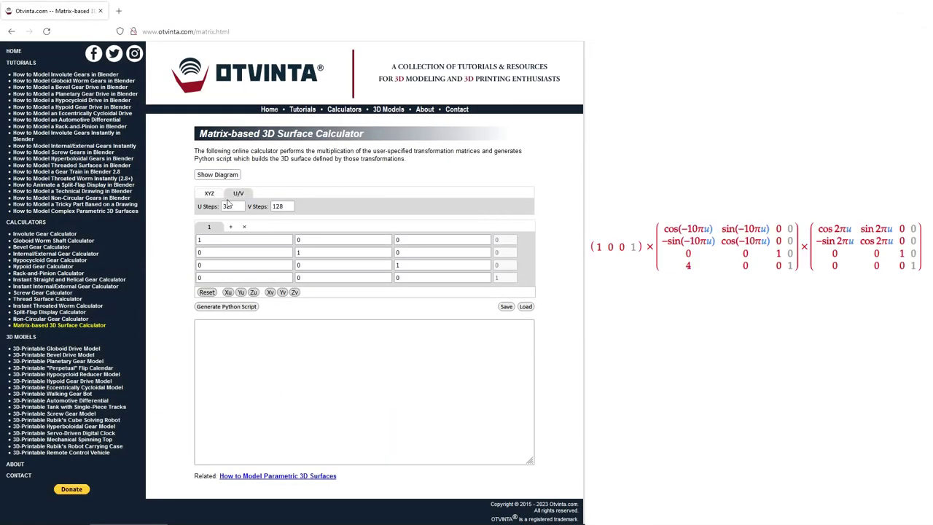
- Set U Steps to 200 and V Steps to 1
left_click_drag(240, 206, 163, 202)
type("200")
key("Tab")
type("1")
- Fill matrix 1 with a Zu rotation and change its first cosine term to -10*pi*u
left_click(209, 194)
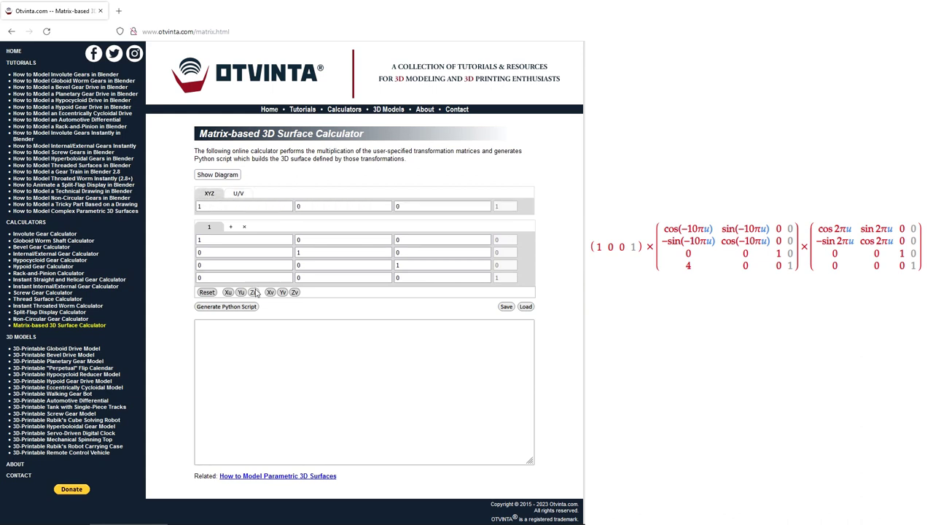
left_click(253, 292)
left_click(210, 240)
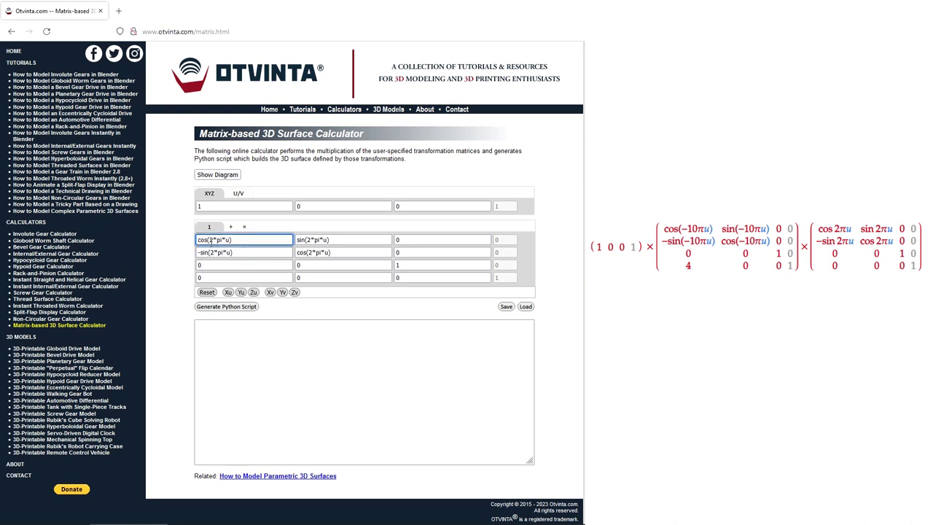
double_click(210, 241)
type("-10")
left_click_drag(219, 240, 209, 240)
- Change matrix 1's remaining sine and cosine terms from 2*pi*u to -10*pi*u
left_click(309, 240)
double_click(309, 239)
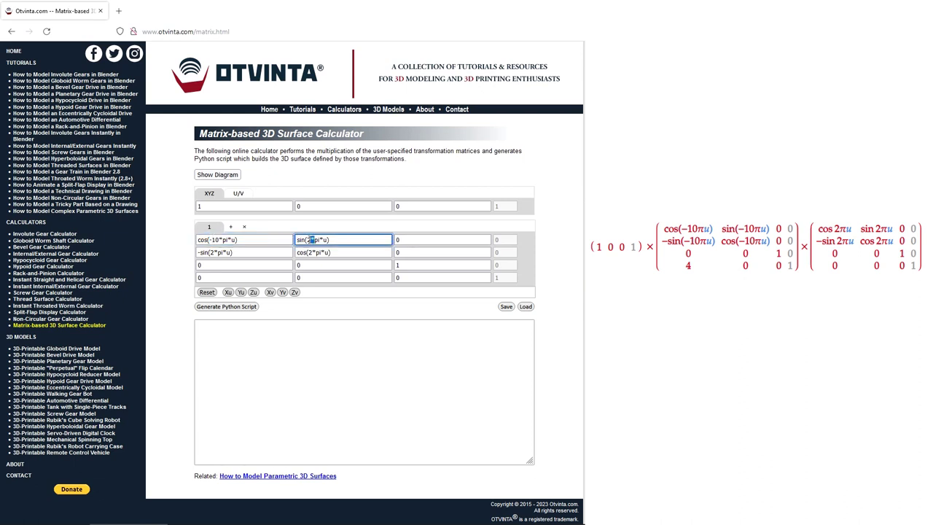
type("-10")
left_click(309, 252)
double_click(309, 252)
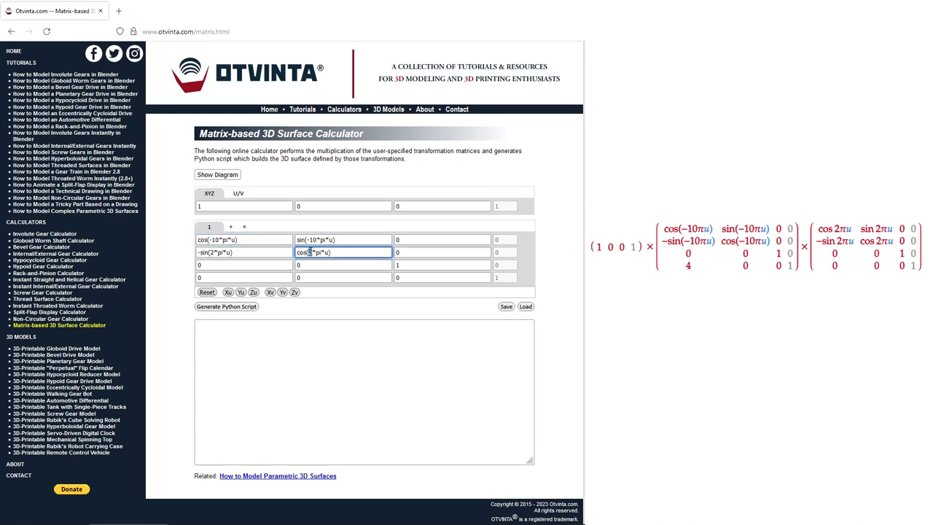
type("-10")
left_click(210, 252)
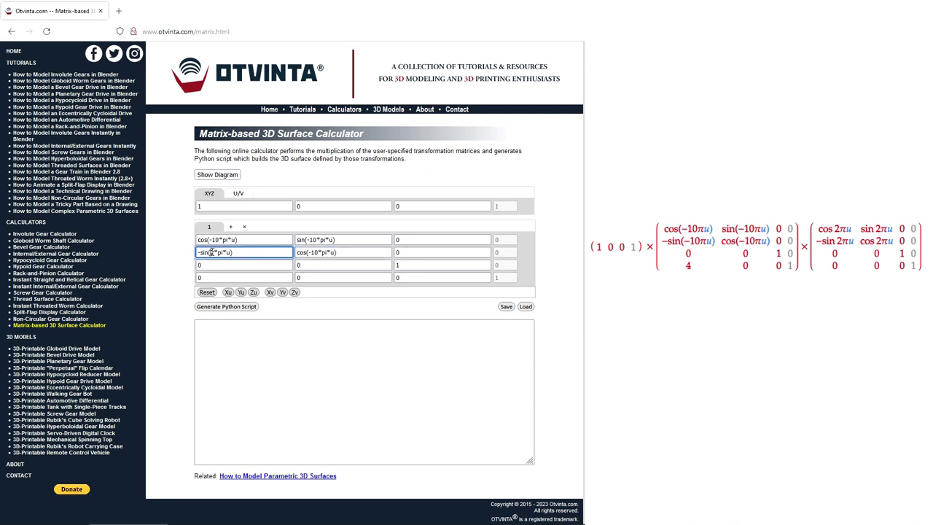
double_click(212, 253)
type("-10")
- Set matrix 1's row 4 offset to 4 and add matrix 2 as a 2πu Z rotation
left_click(198, 277)
double_click(198, 277)
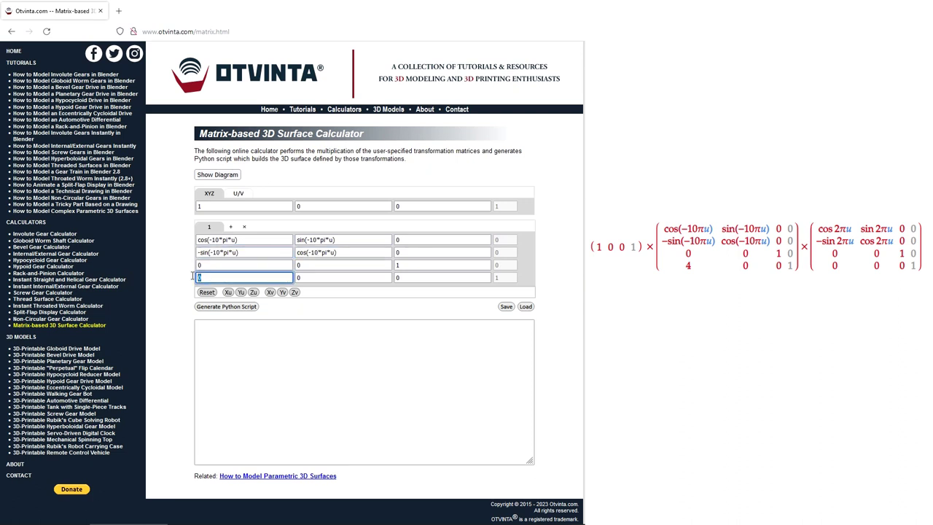
left_click(231, 226)
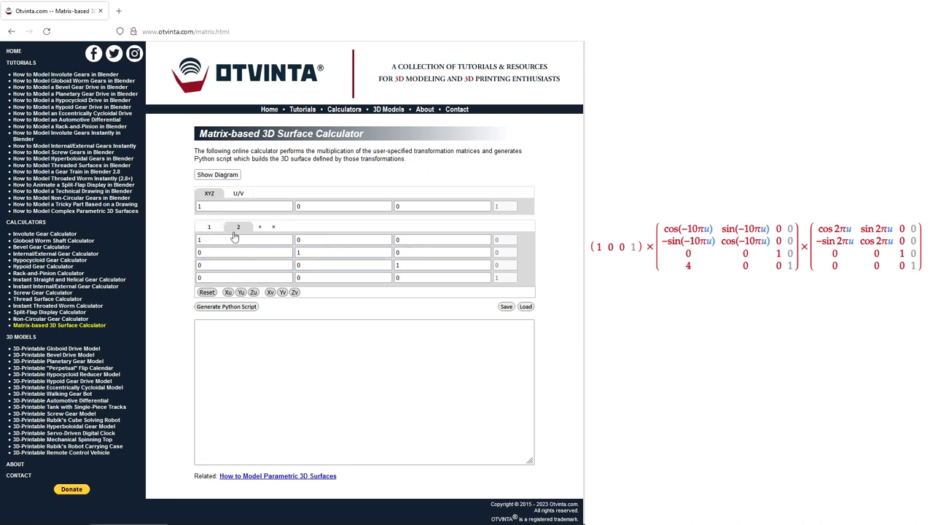
left_click(253, 292)
- Generate the Python script and run it in Blender to build the star-shaped Surface3D
left_click(251, 306)
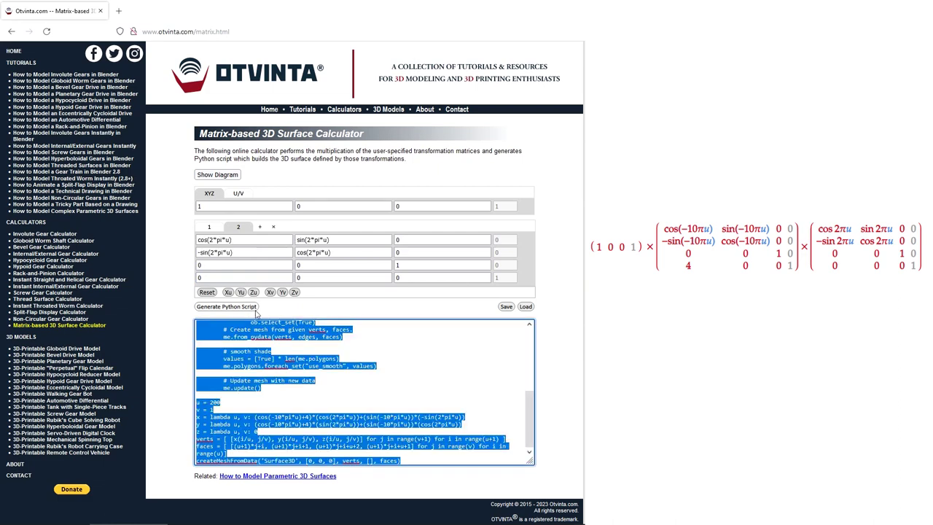
key("alt+Tab")
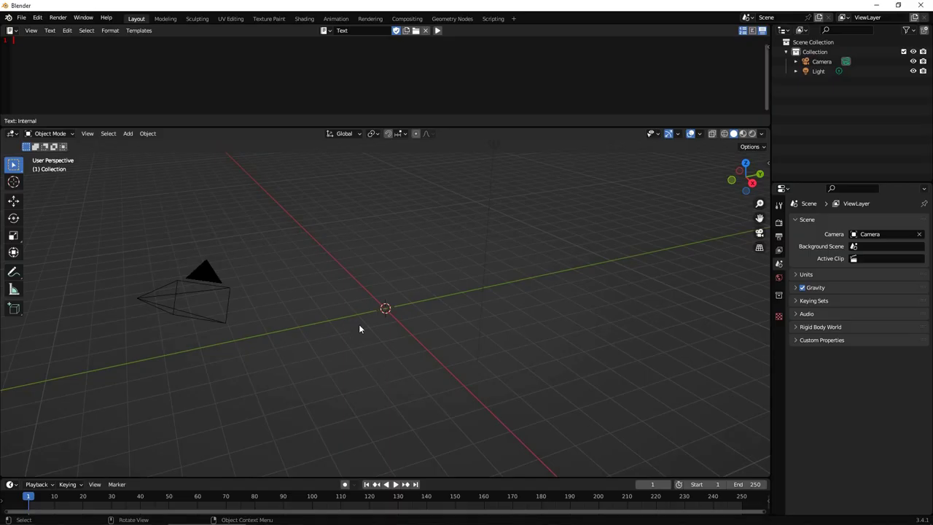
key("ctrl+v")
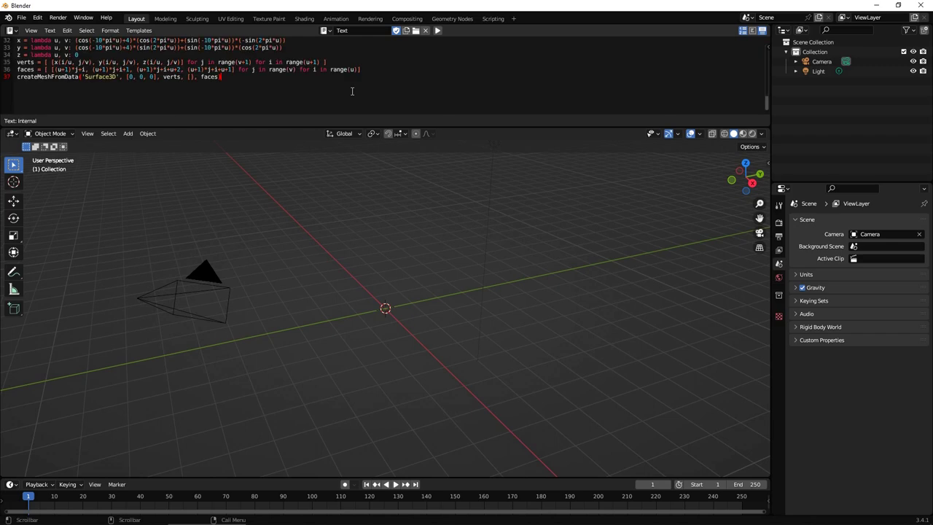
left_click(437, 31)
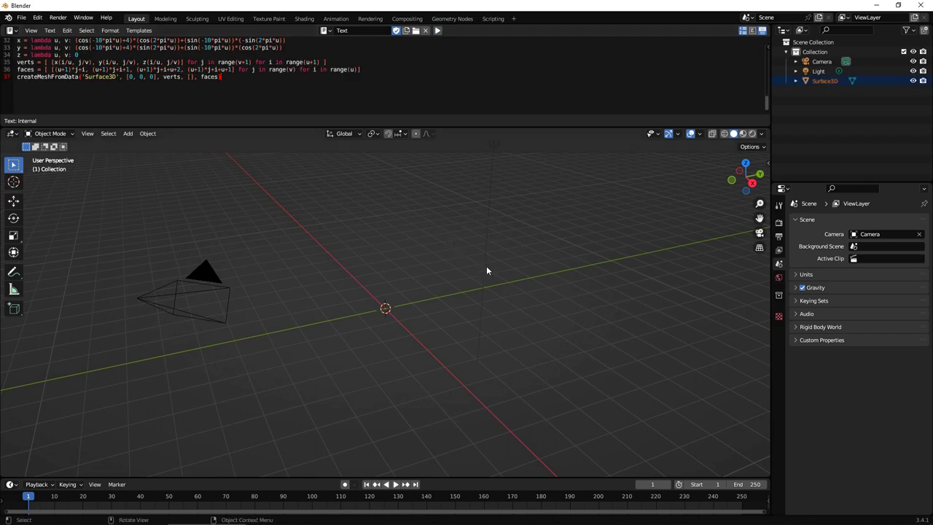
- Switch the viewport to wireframe shading
key("z")
left_click(430, 270)
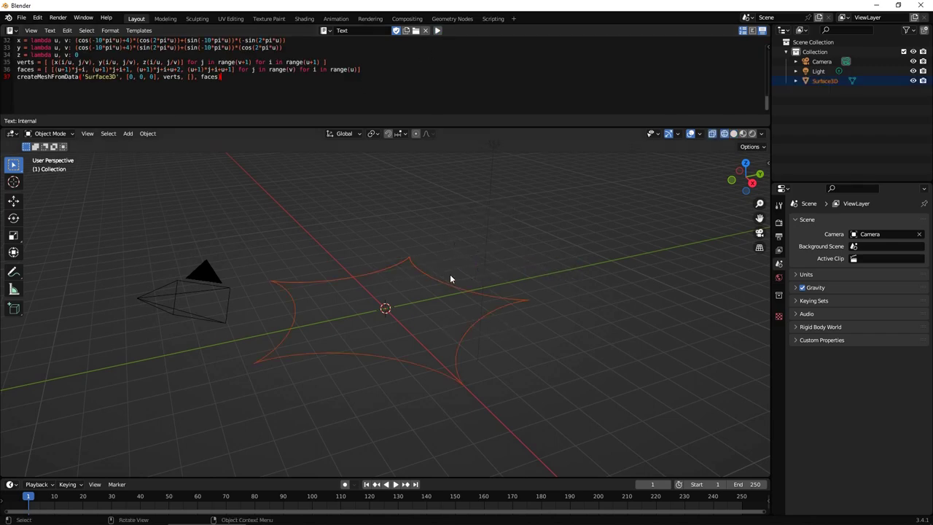
scroll(452, 273, "up", 3)
- Merge the star's duplicate vertices by distance and view it from the top (numpad 7)
key("Tab")
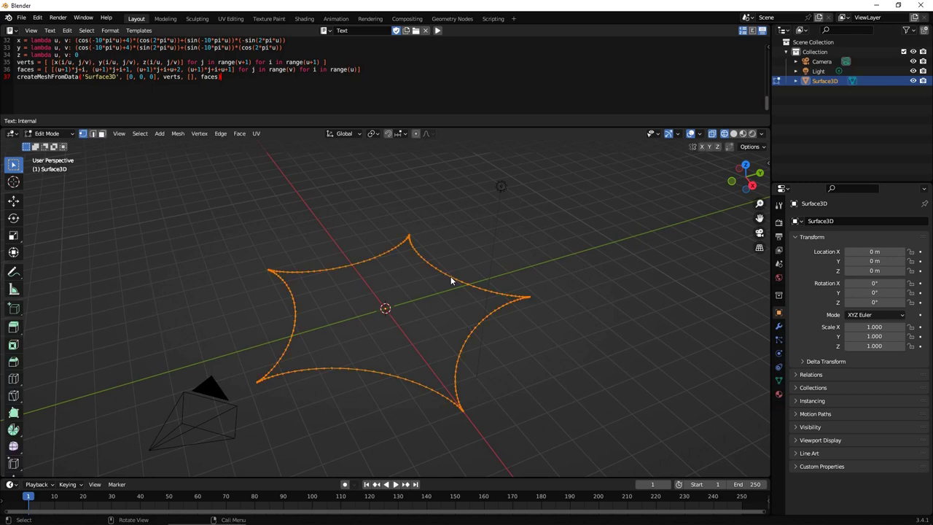
right_click(451, 277)
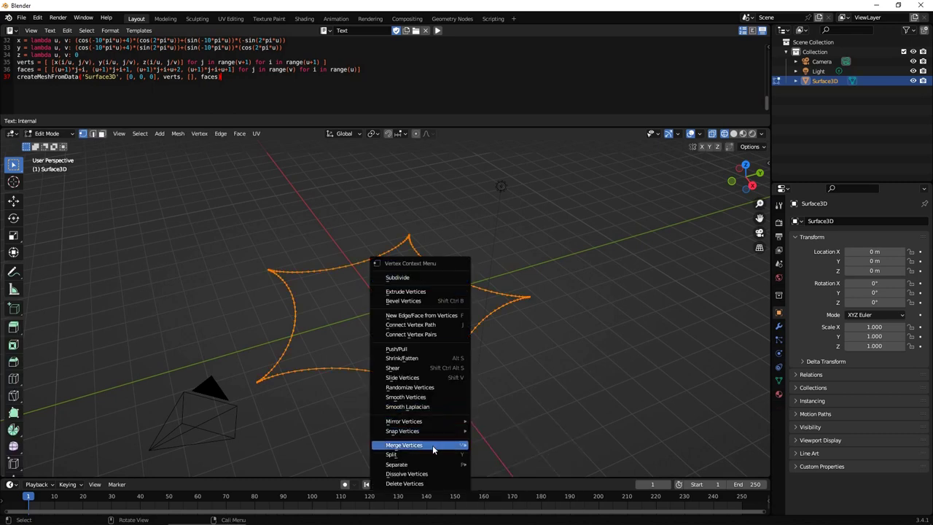
mouse_move(432, 444)
left_click(500, 480)
key("Tab")
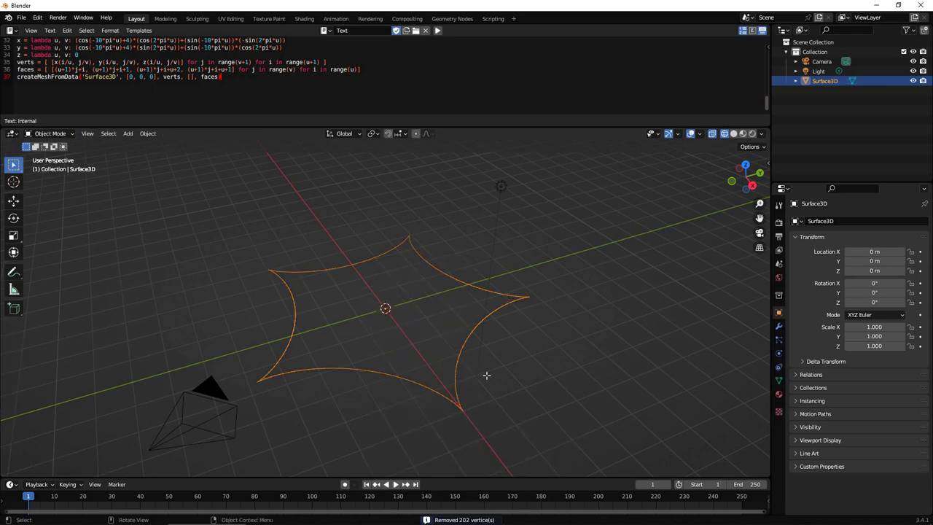
middle_click_drag(484, 379, 473, 415)
key("KP_7")
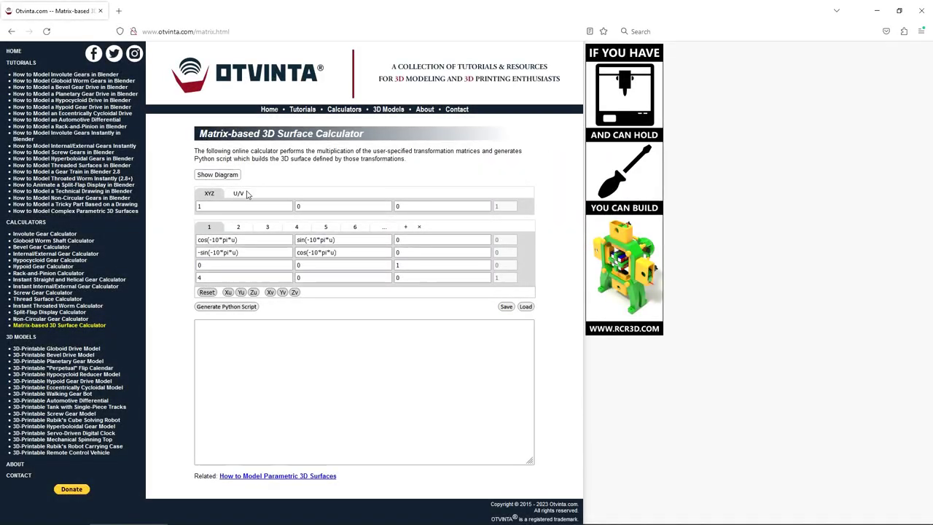
- Review the 65 U / 1024 V step counts and transformation matrices 3 through 7
left_click(239, 195)
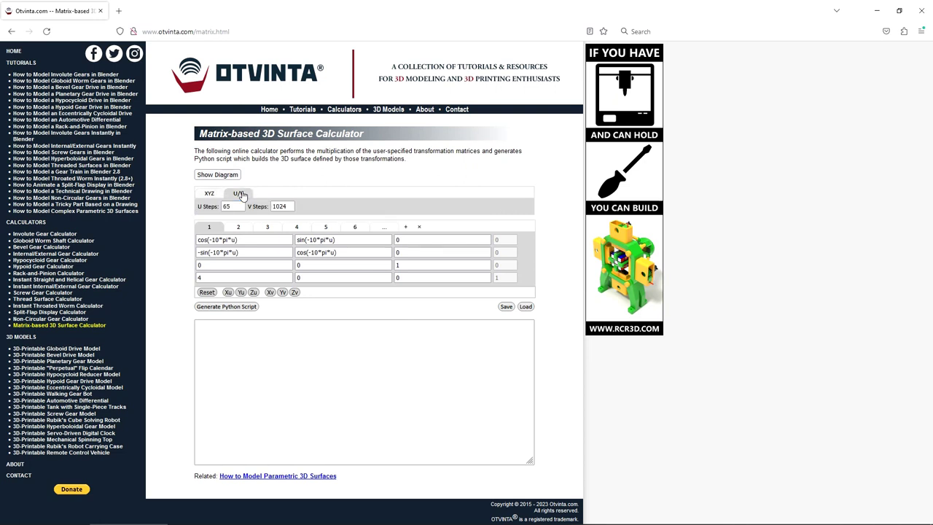
left_click(267, 226)
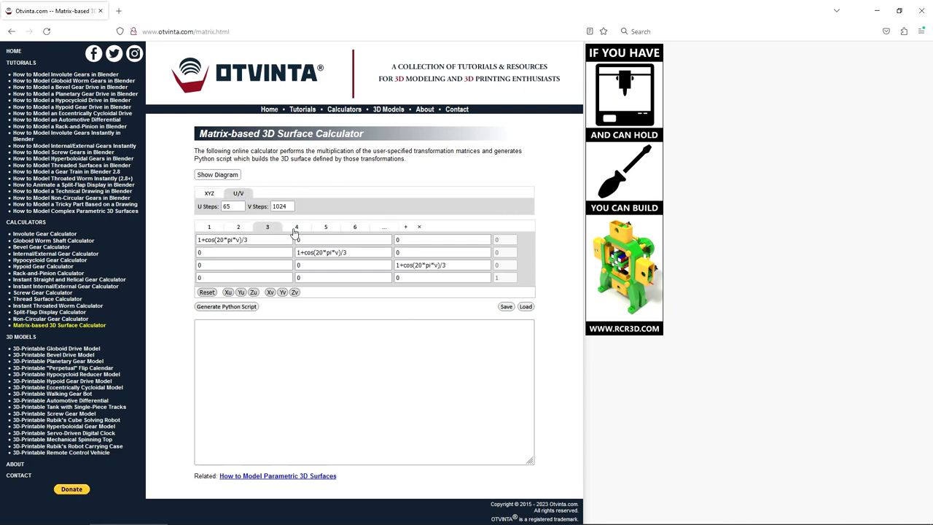
left_click(296, 227)
left_click(325, 228)
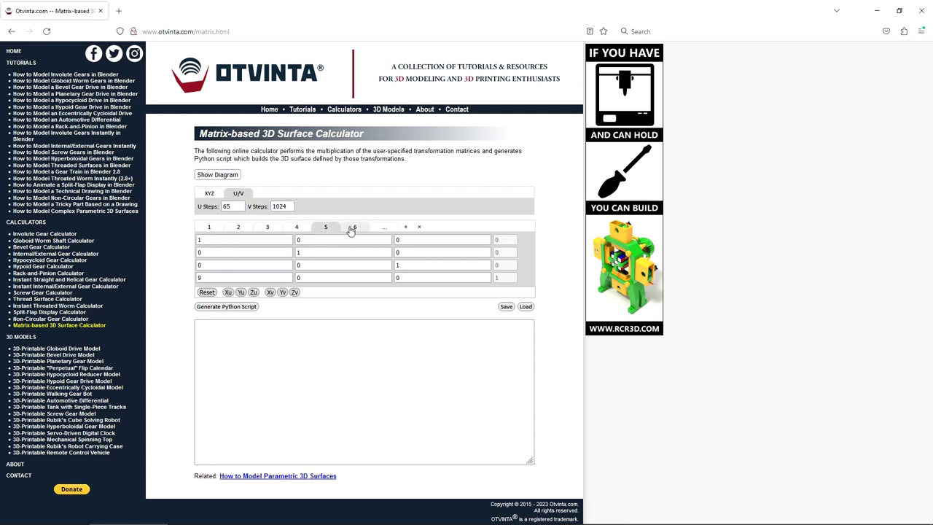
left_click(352, 228)
left_click(380, 227)
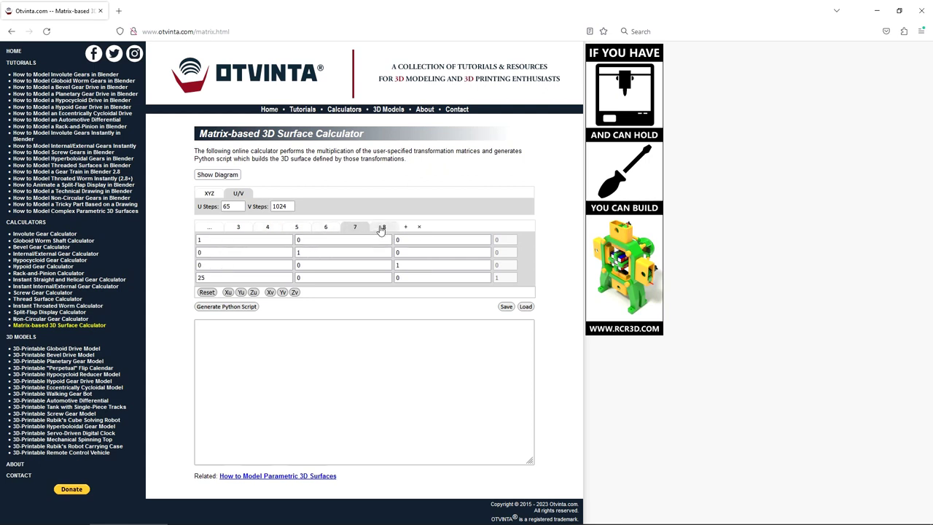
- Return to matrix 1 and generate the oscillating hypocycloid spiral's Python script
left_click(381, 229)
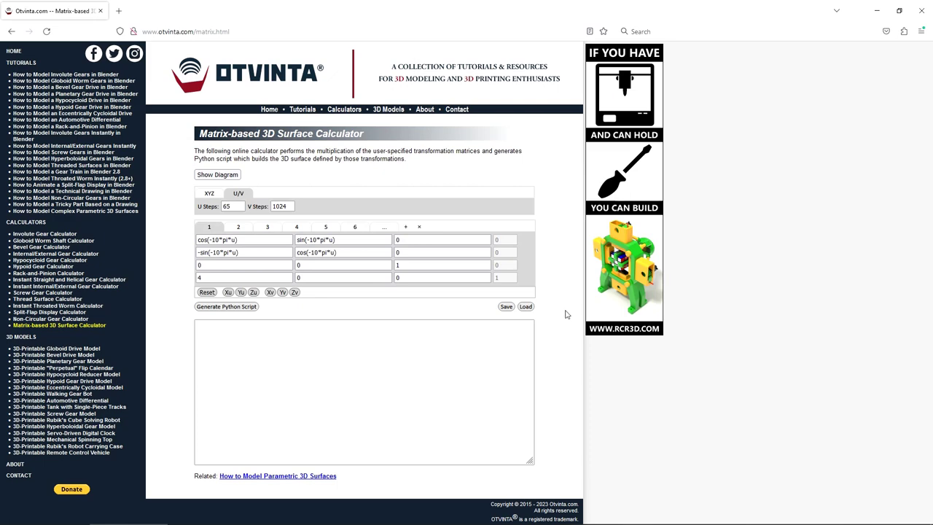
left_click(226, 306)
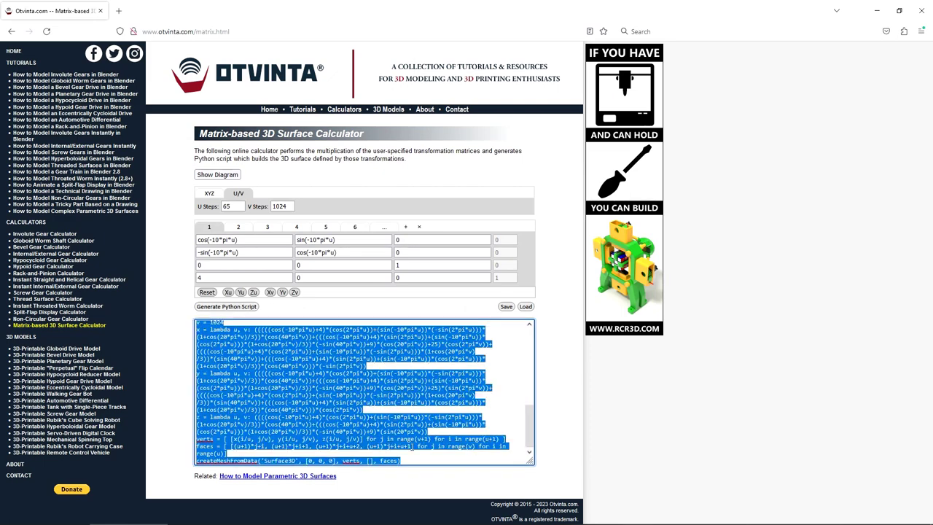
key("alt+Tab")
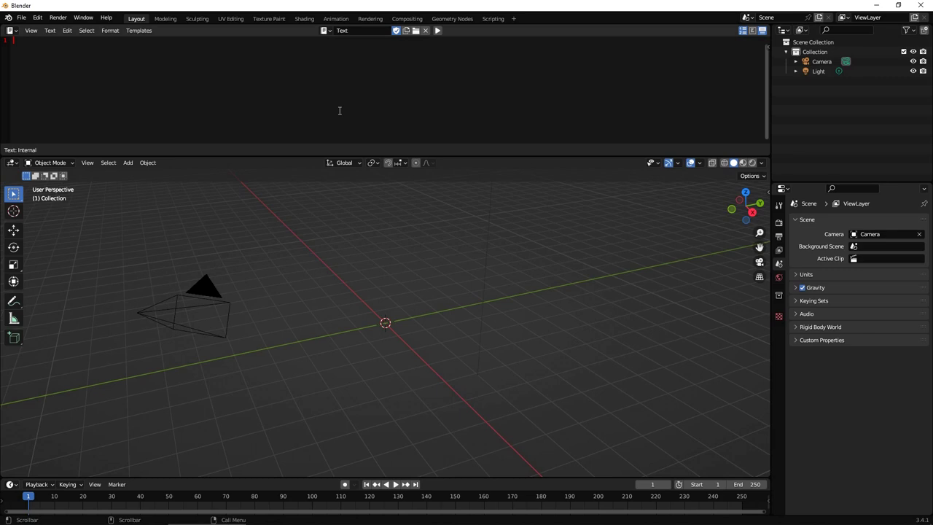
- Paste the script into Blender's Text Editor and run it to build the wavy ring Surface3D
key("ctrl+v")
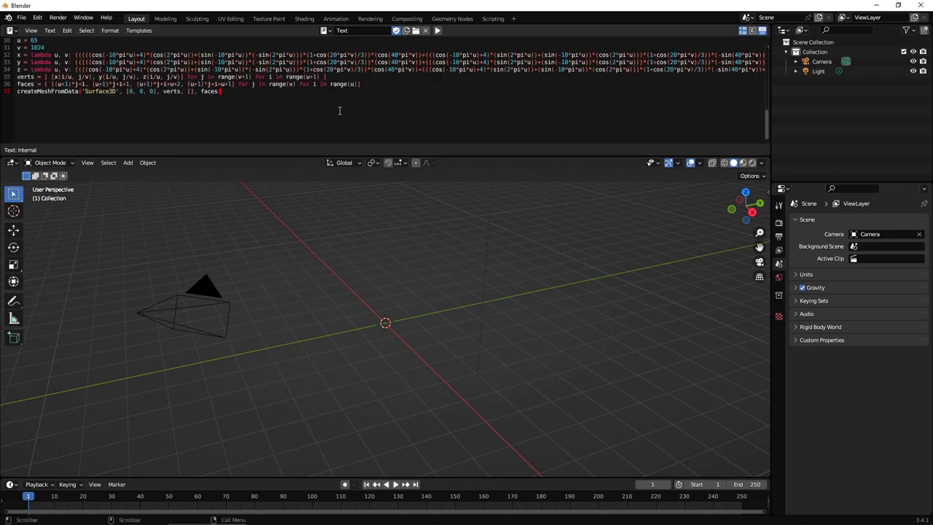
left_click(437, 30)
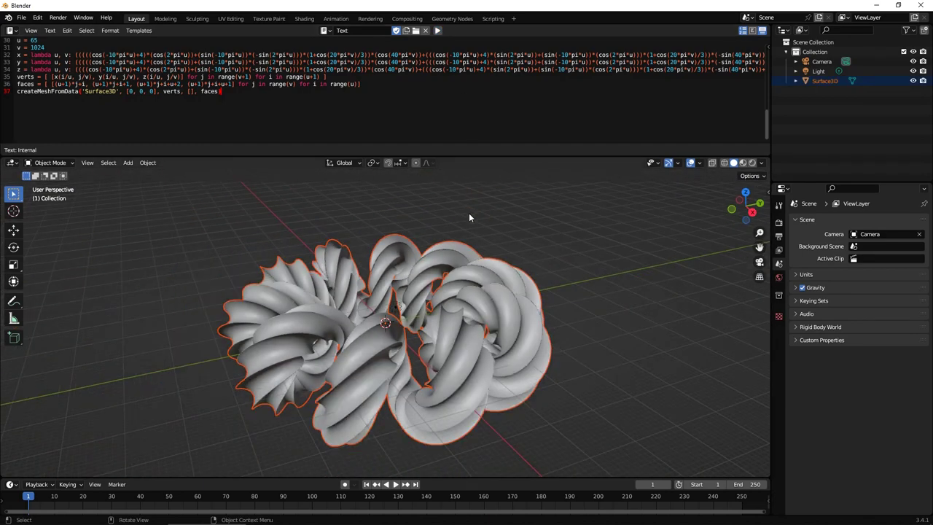
middle_click_drag(469, 217, 458, 240)
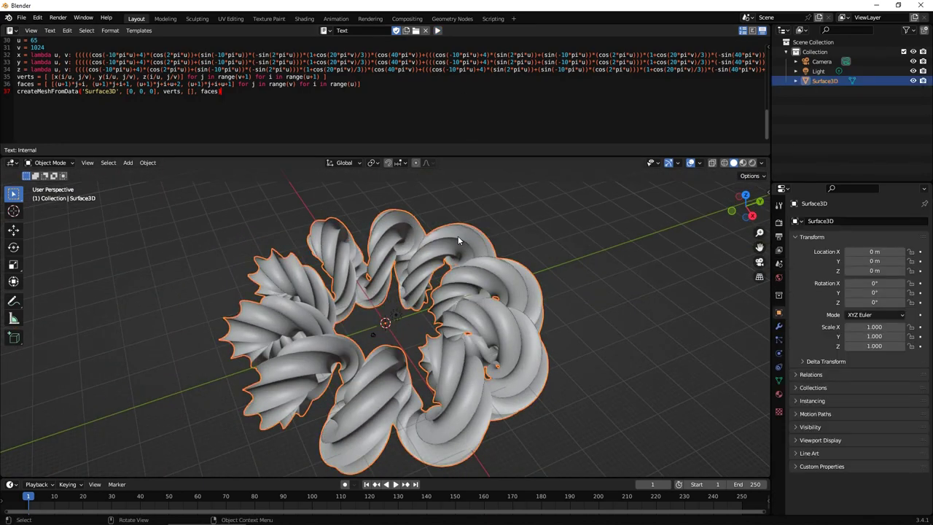
- Merge the ring's 1090 duplicate vertices by distance, then deselect everything with Alt+A
key("Tab")
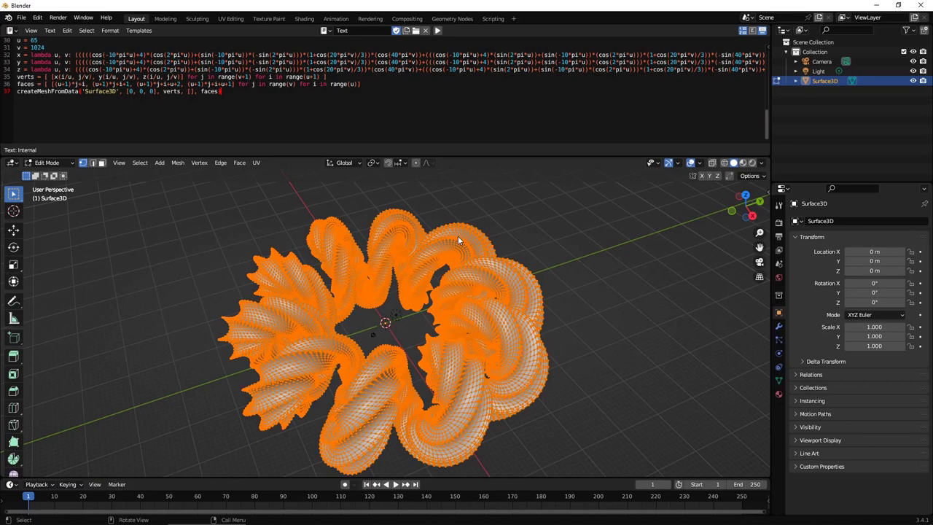
right_click(468, 268)
mouse_move(445, 426)
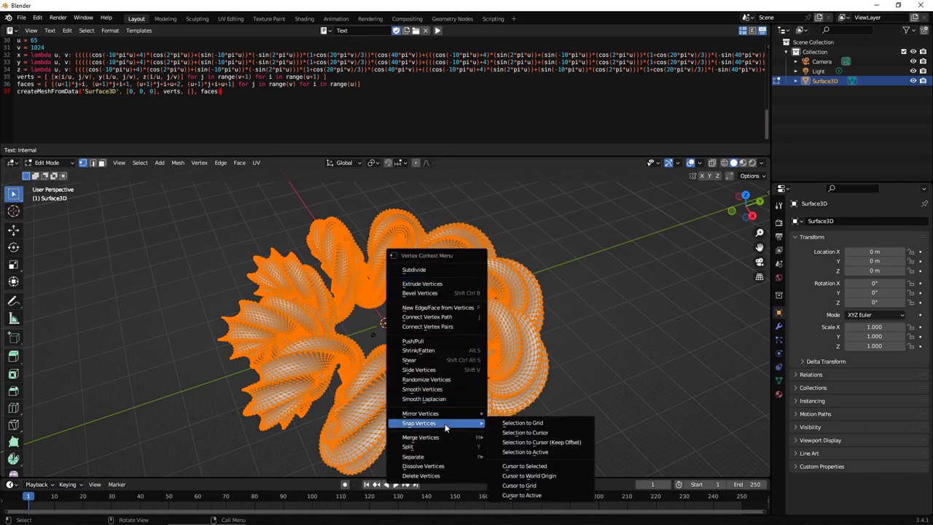
left_click(519, 472)
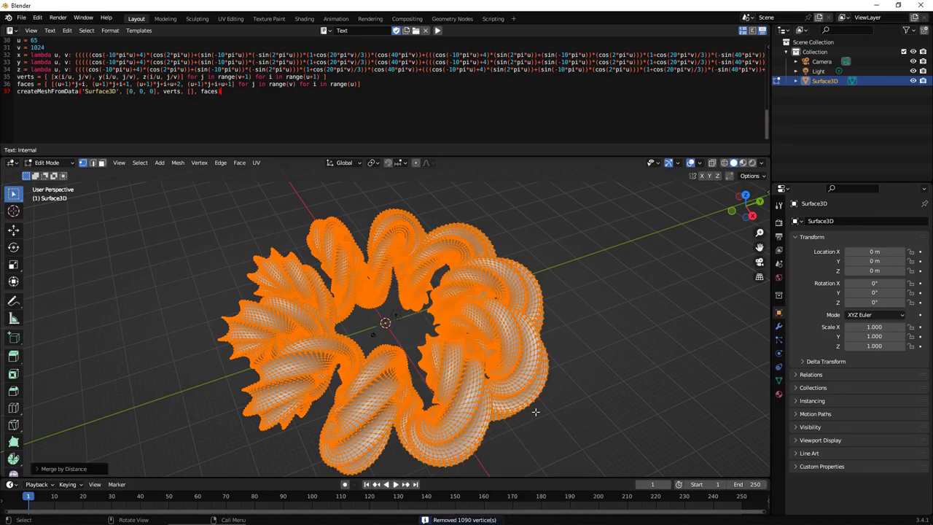
key("Tab")
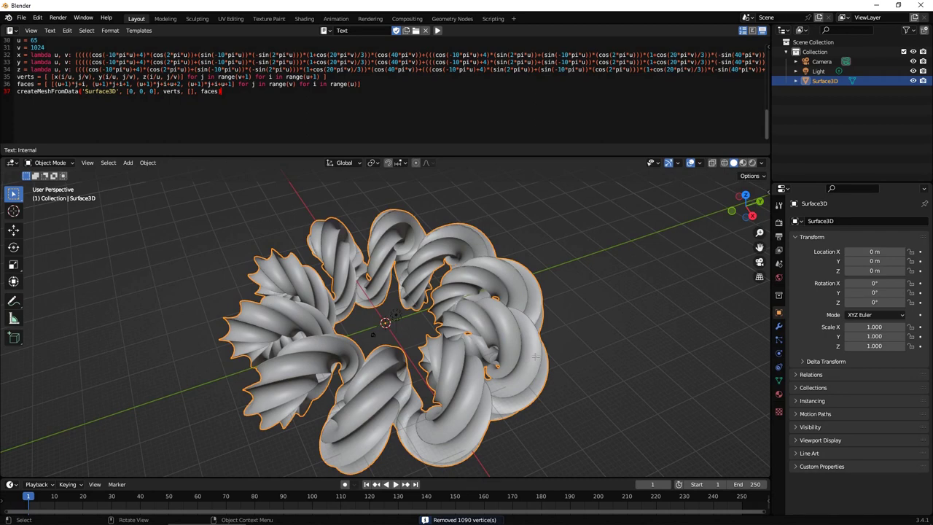
key("alt+a")
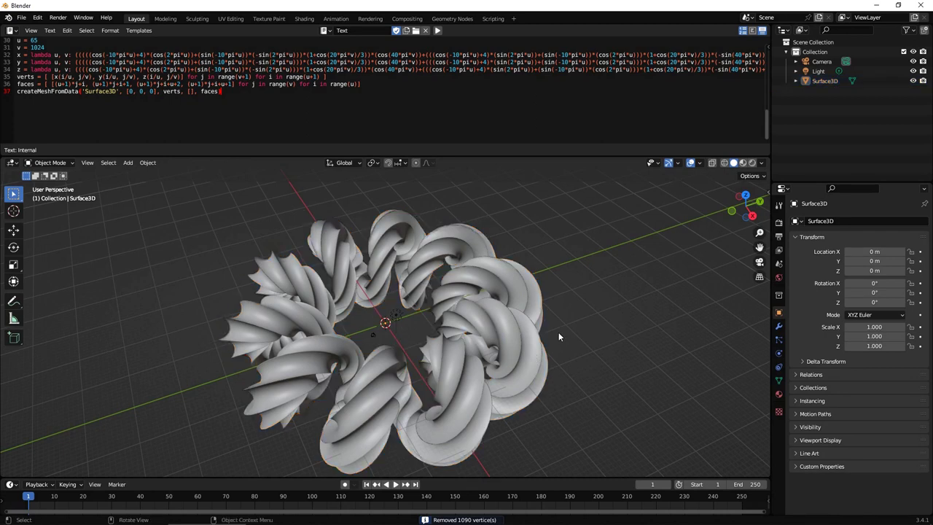
middle_click_drag(558, 332, 511, 322)
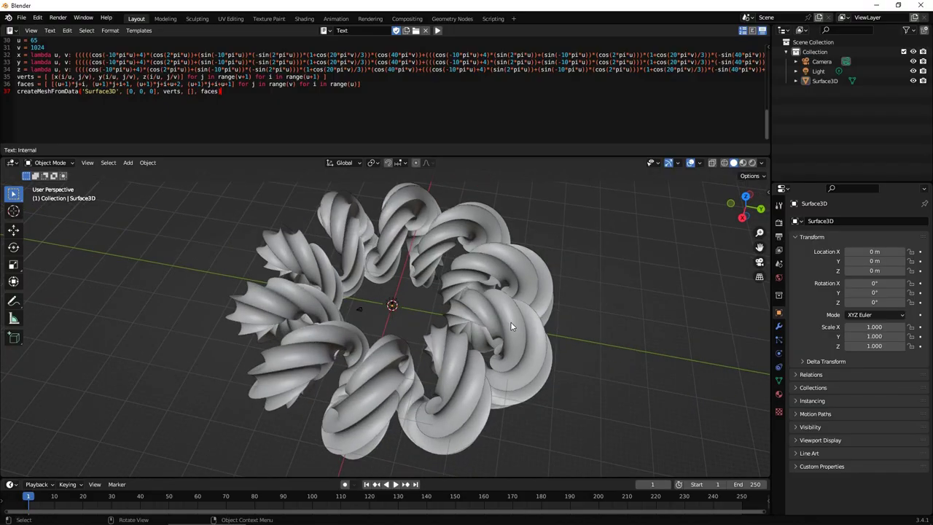